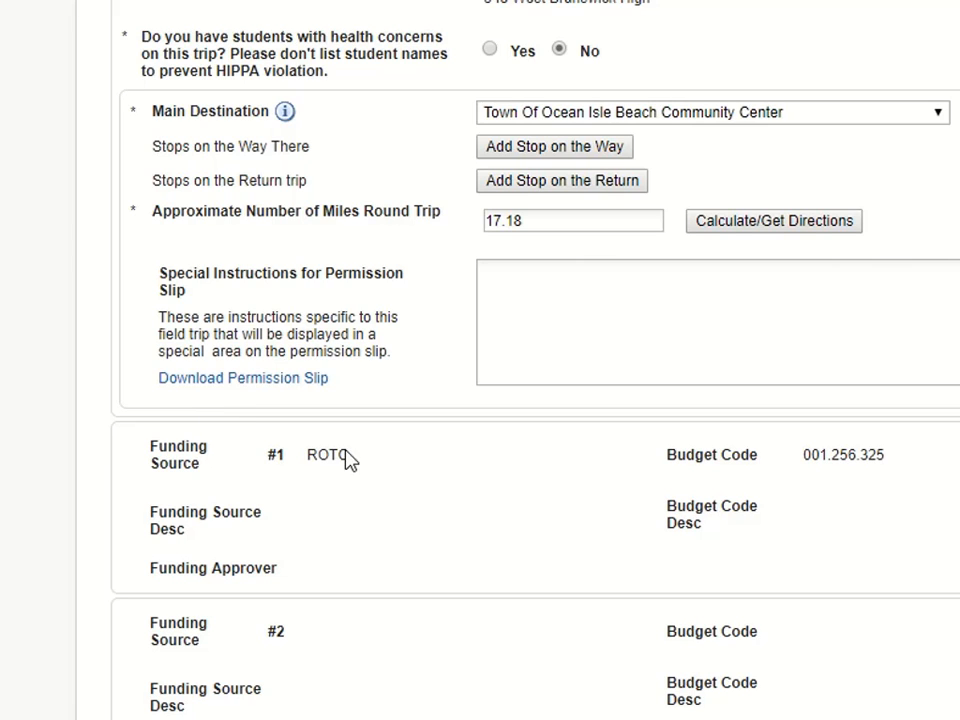
- Open the display-or-hide options for the trip request form sections in the Other Setup Decisions configuration
scroll(322, 443, "up", 10)
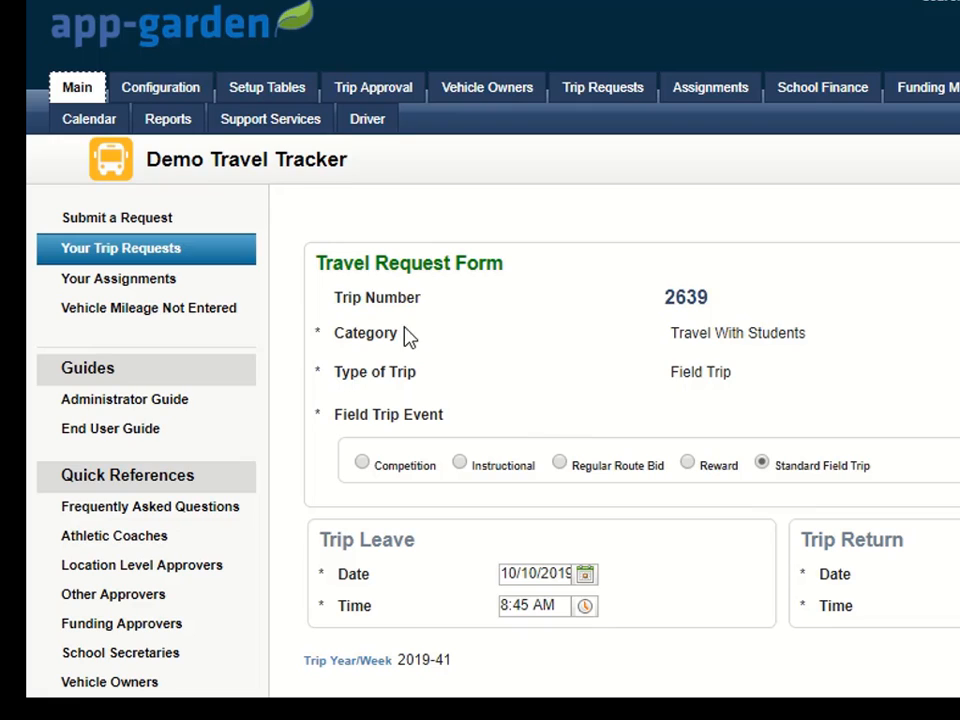
left_click(162, 92)
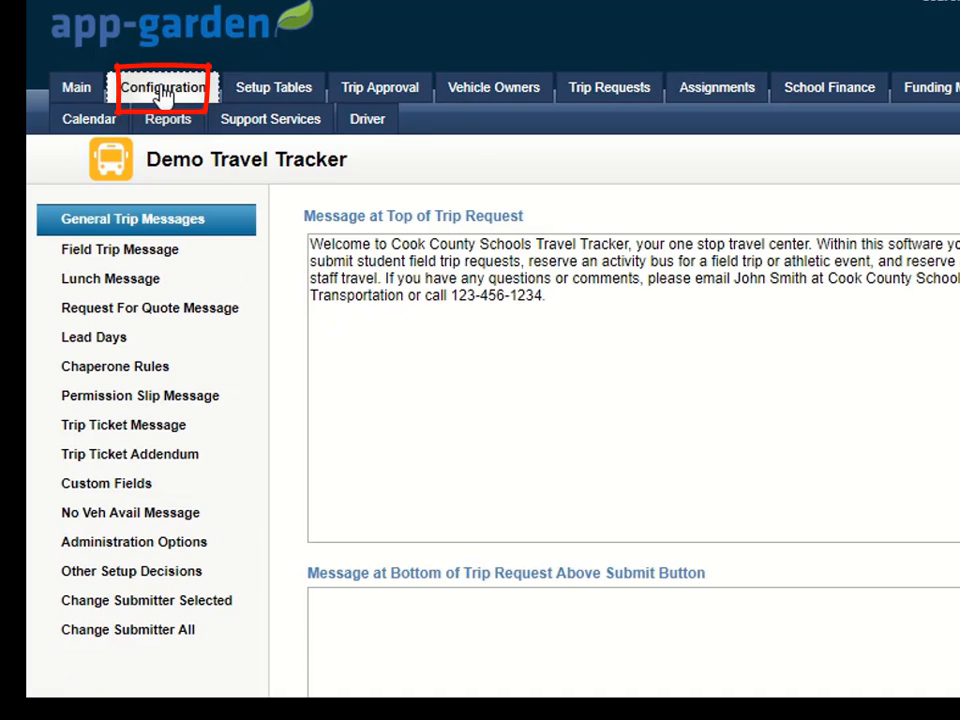
left_click(117, 576)
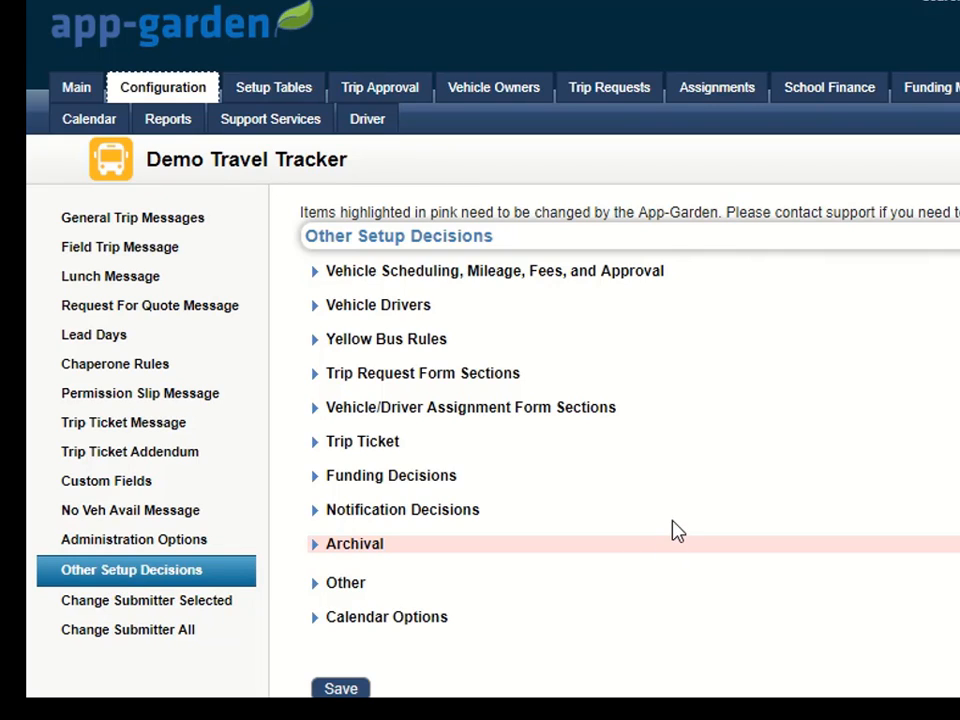
left_click(437, 378)
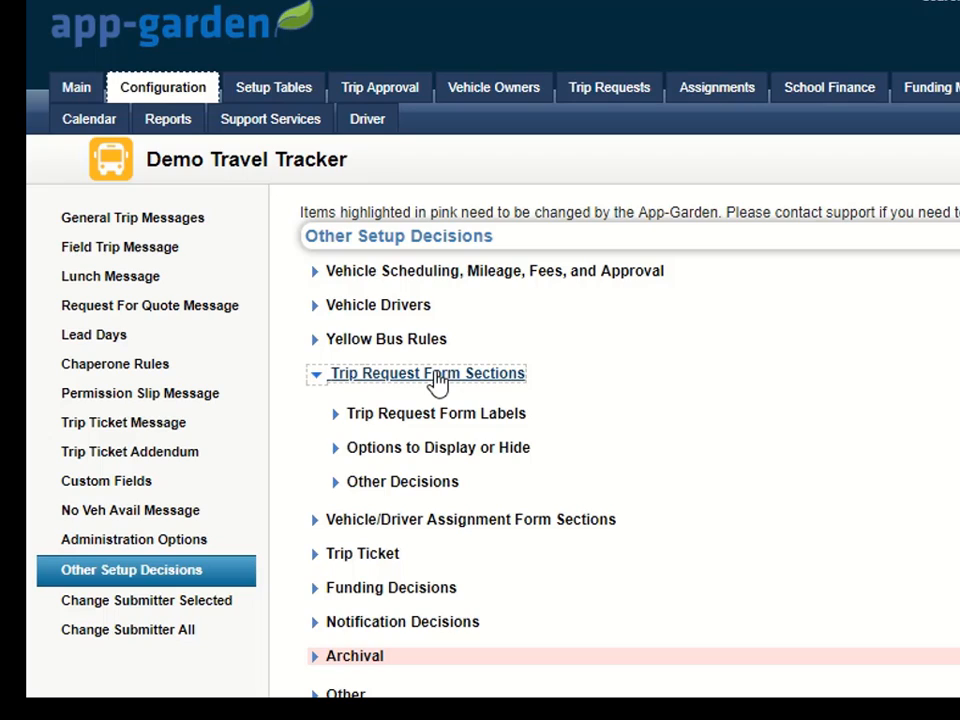
left_click(432, 455)
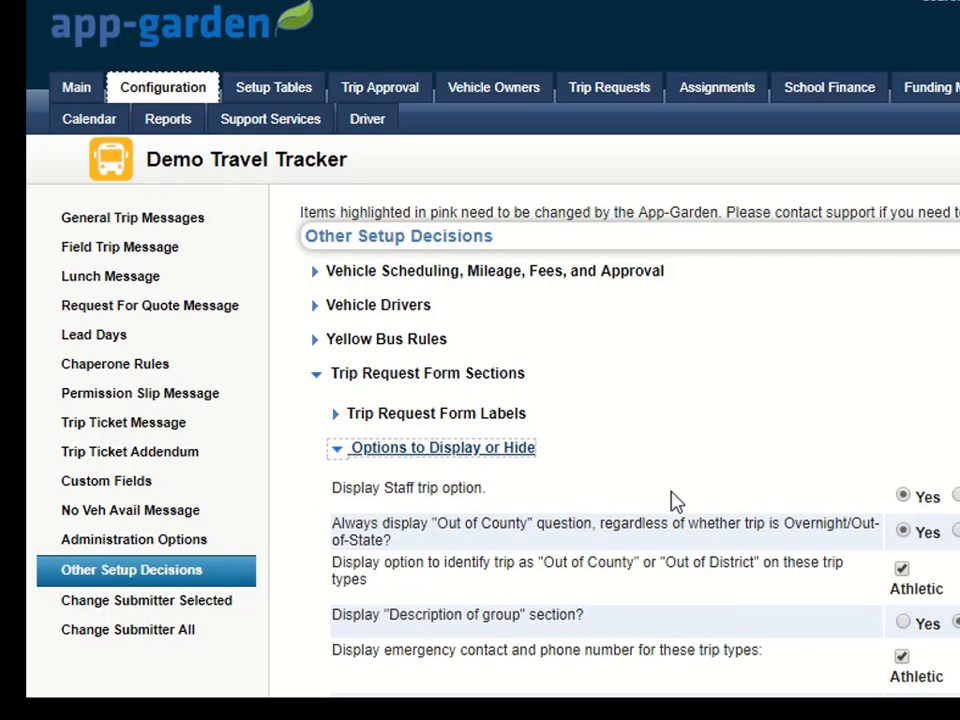
- Review the trip request form display options, including the one for the button that prints a field trip permission slip
scroll(750, 495, "down", 8)
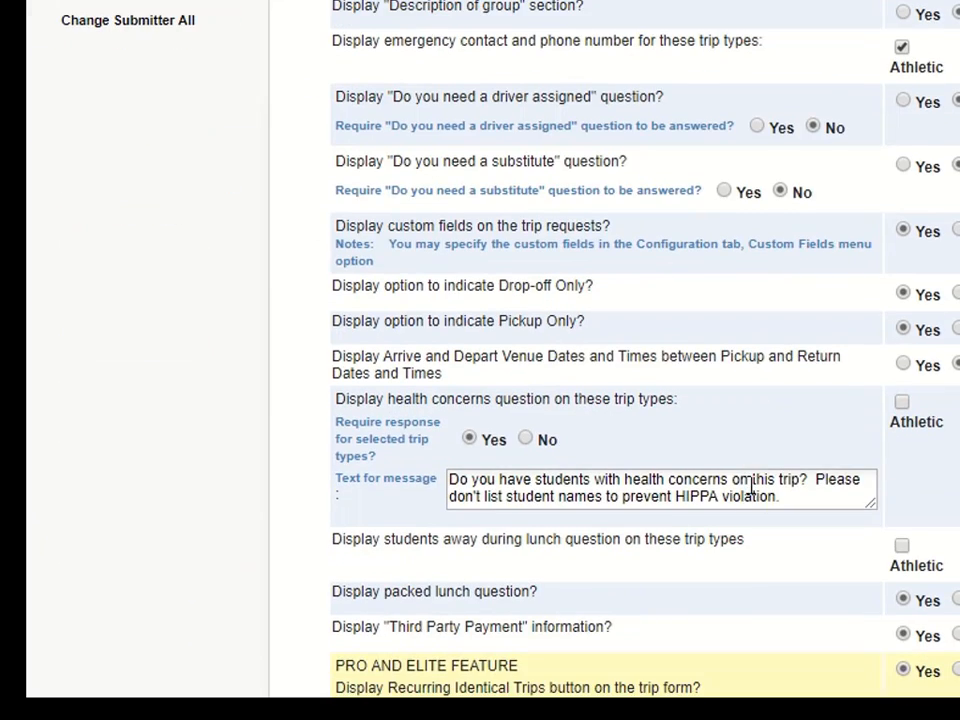
scroll(750, 484, "down", 3)
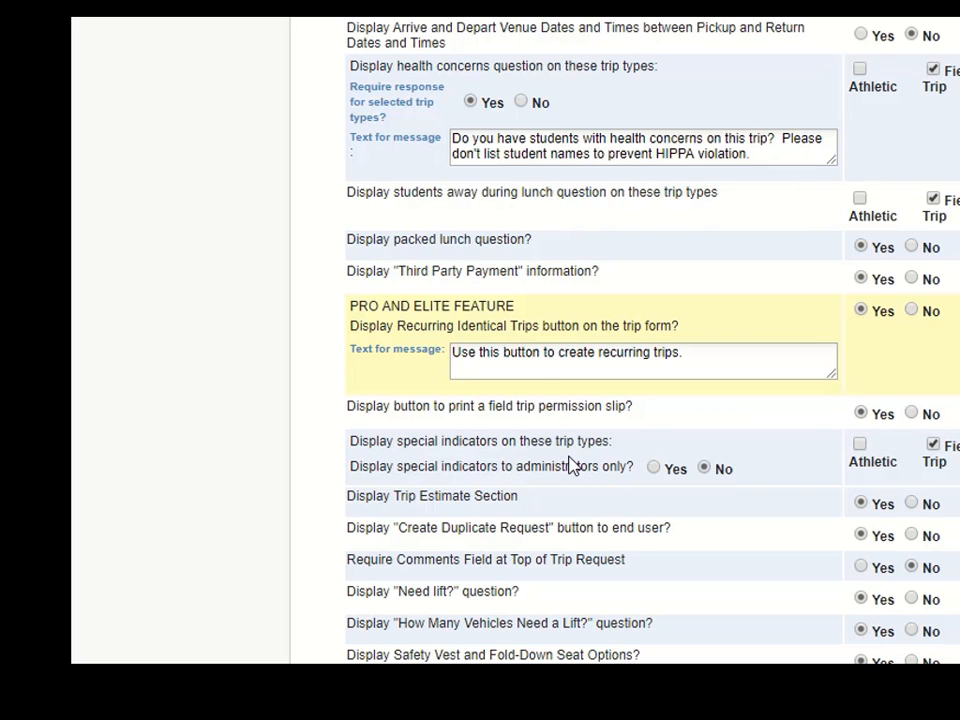
scroll(570, 466, "down", 10)
scroll(474, 378, "up", 5)
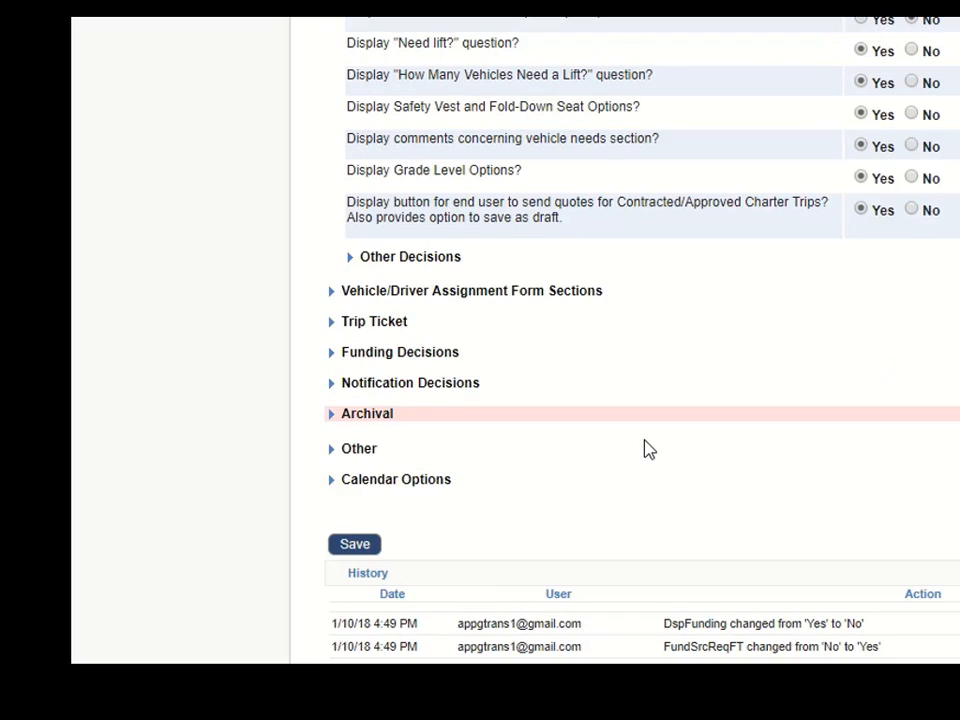
scroll(645, 449, "up", 15)
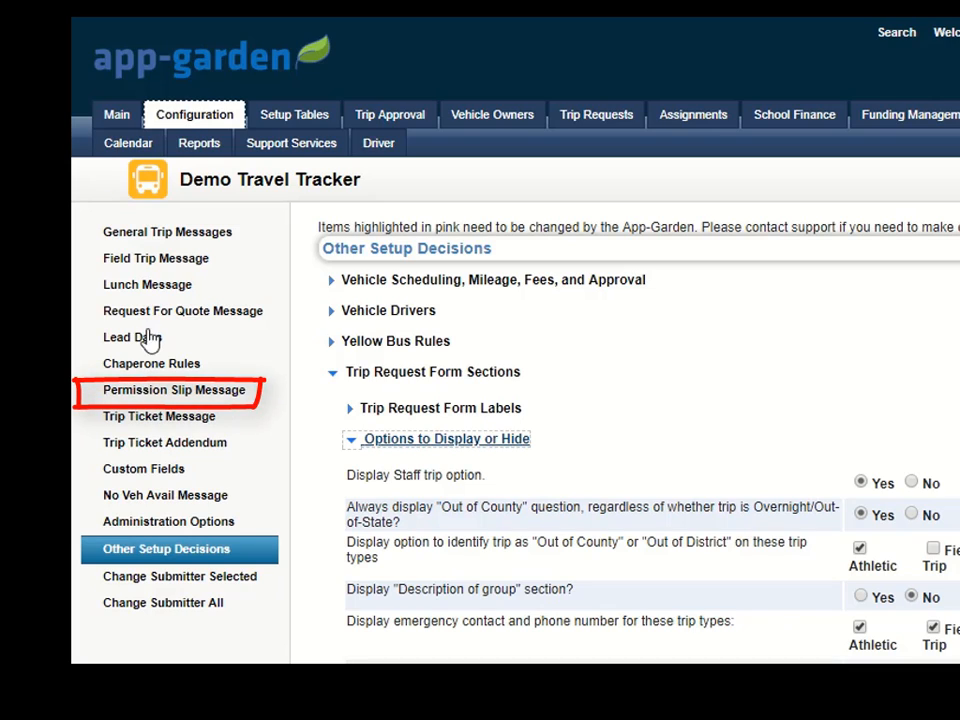
- Open the Permission Slip Message configuration and review the English and Spanish text for each section of the slip
left_click(153, 392)
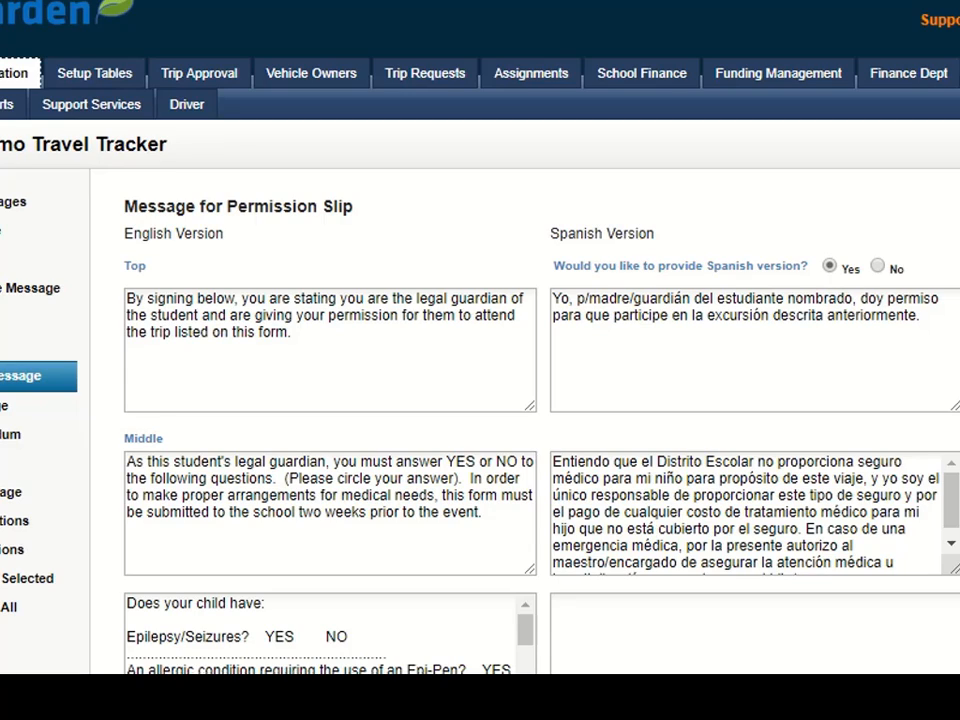
scroll(480, 340, "down", 3)
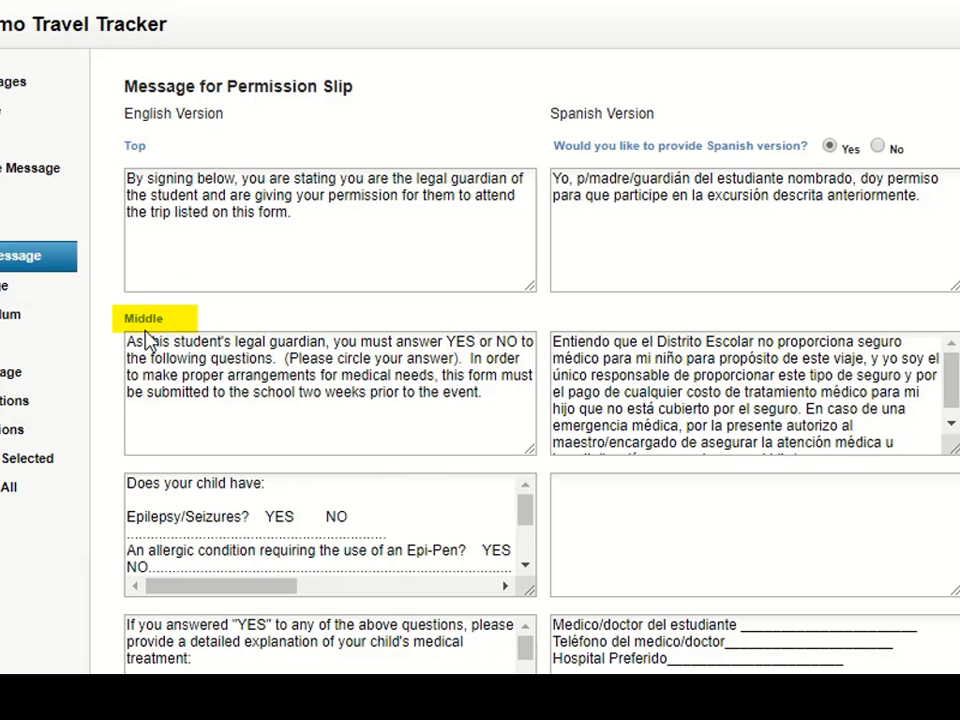
scroll(540, 360, "down", 2)
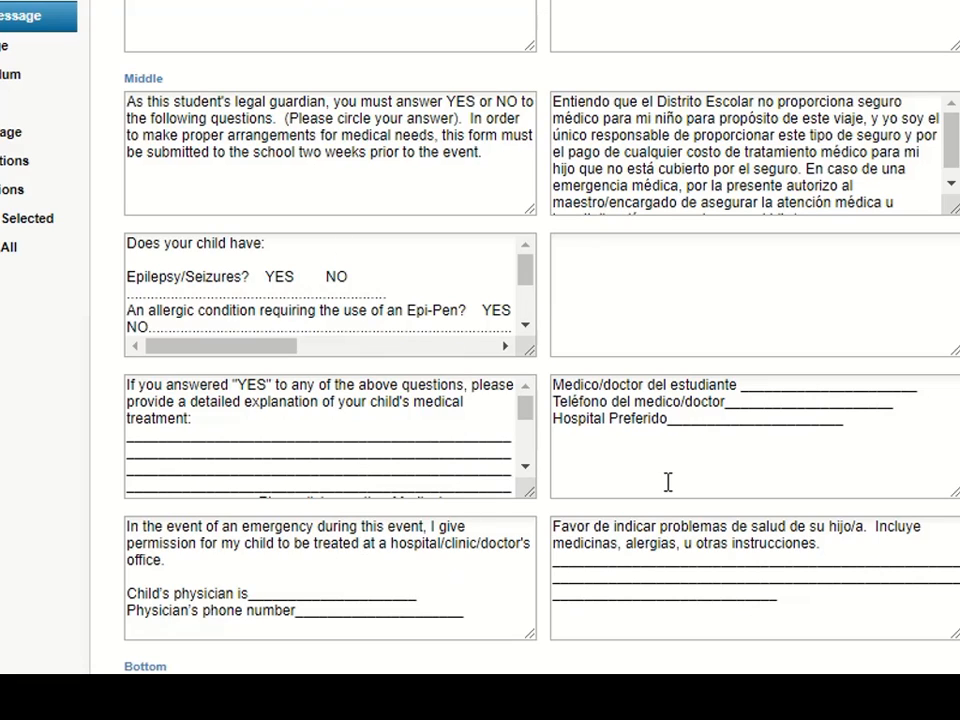
scroll(480, 400, "down", 3)
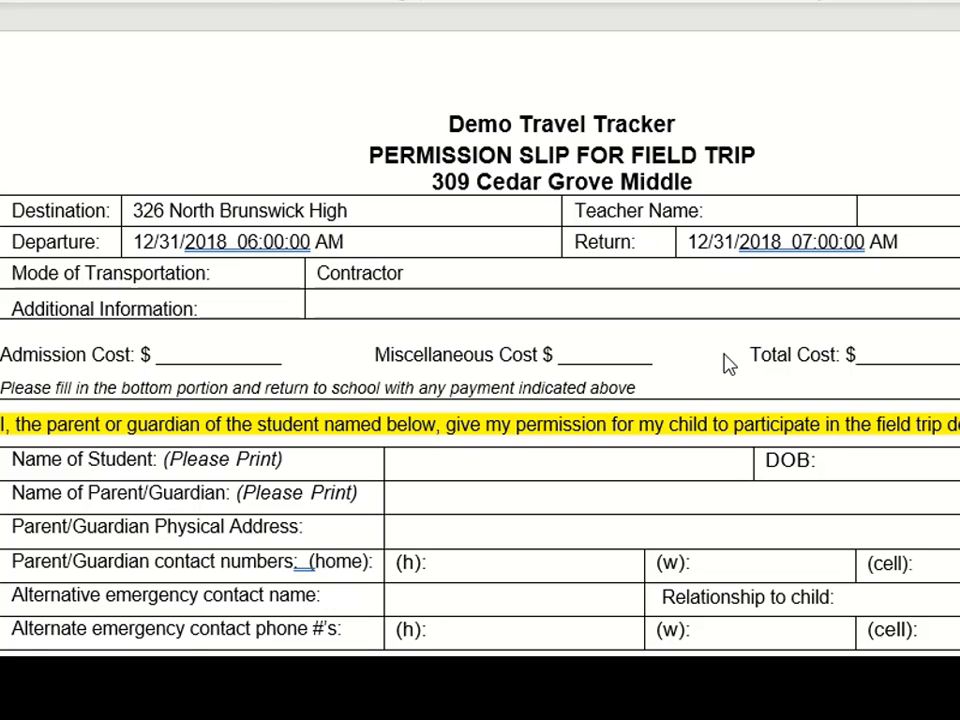
- In the Word permission slip, edit the end of the return time so it reads 12/31/2018 07:00:00 am
left_click(922, 241)
key("BackSpace")
key("BackSpace")
key("BackSpace")
key("BackSpace")
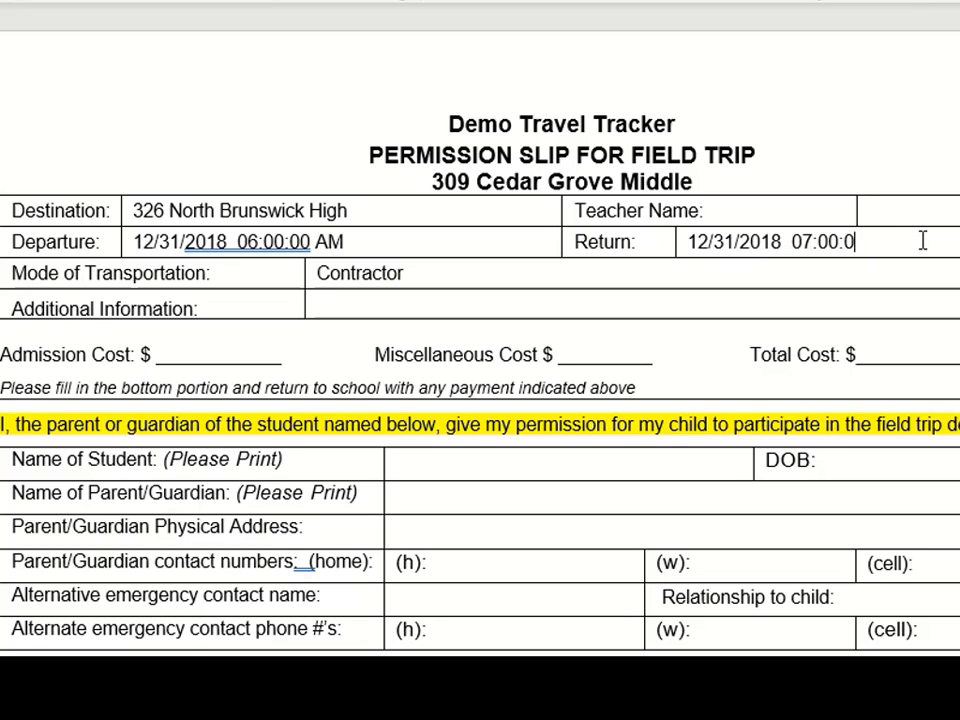
type("0 am")
- Enter 3.00 as the admission cost on the permission slip
left_click(242, 352)
key("BackSpace")
key("BackSpace")
key("BackSpace")
key("BackSpace")
type("3.00")
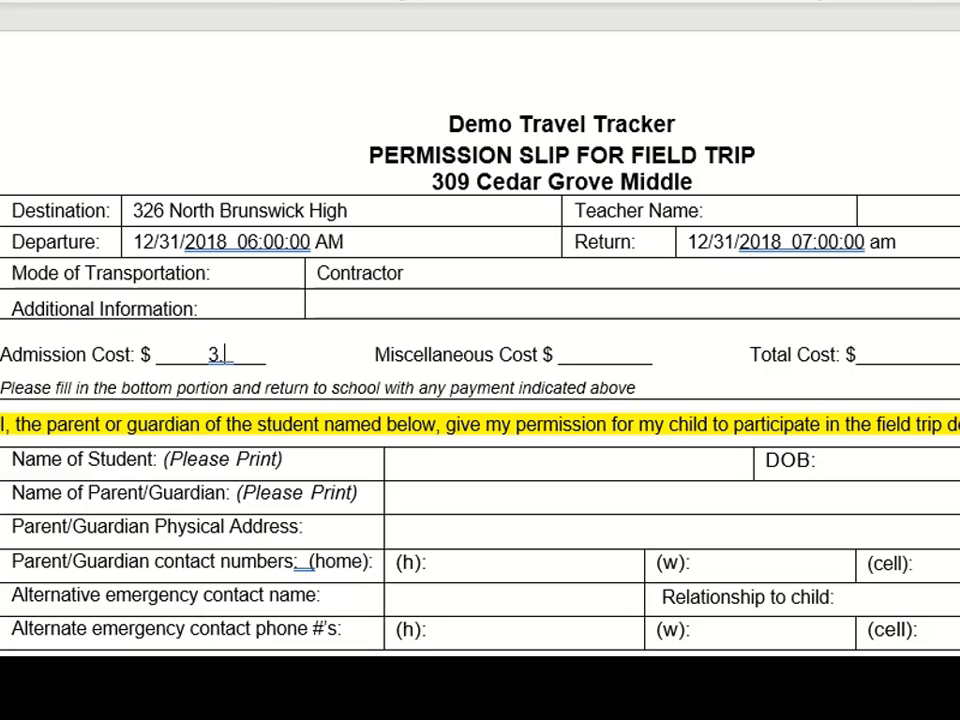
- Enter 1.00 as the miscellaneous cost and 4.00 as the total cost on the permission slip
left_click(912, 355)
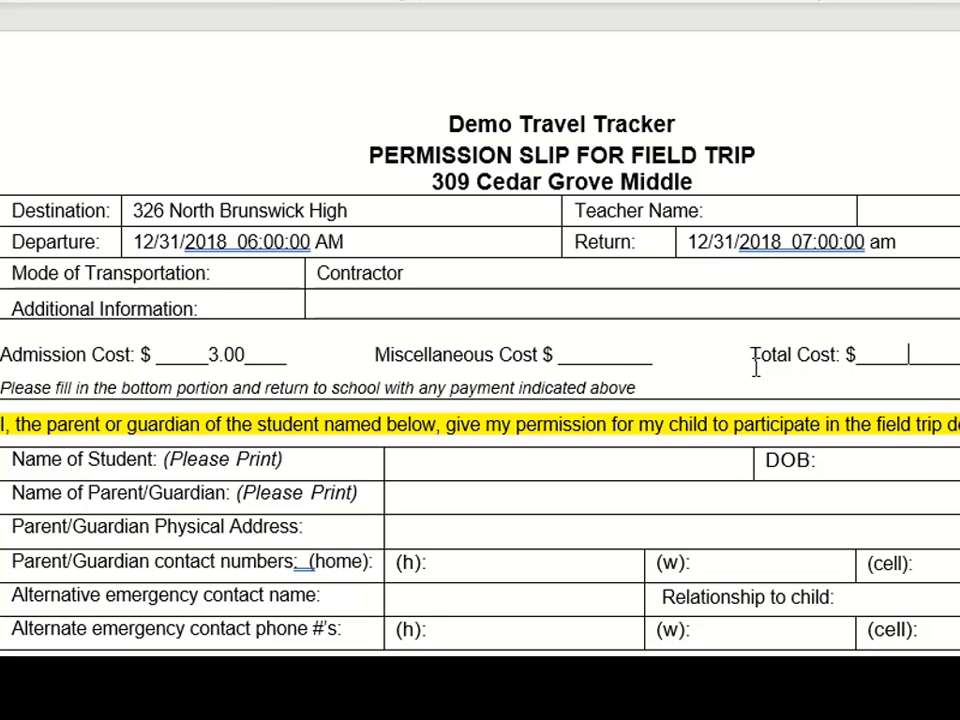
left_click(604, 356)
key("BackSpace")
key("BackSpace")
type("1.00")
left_click(908, 355)
type("4.00")
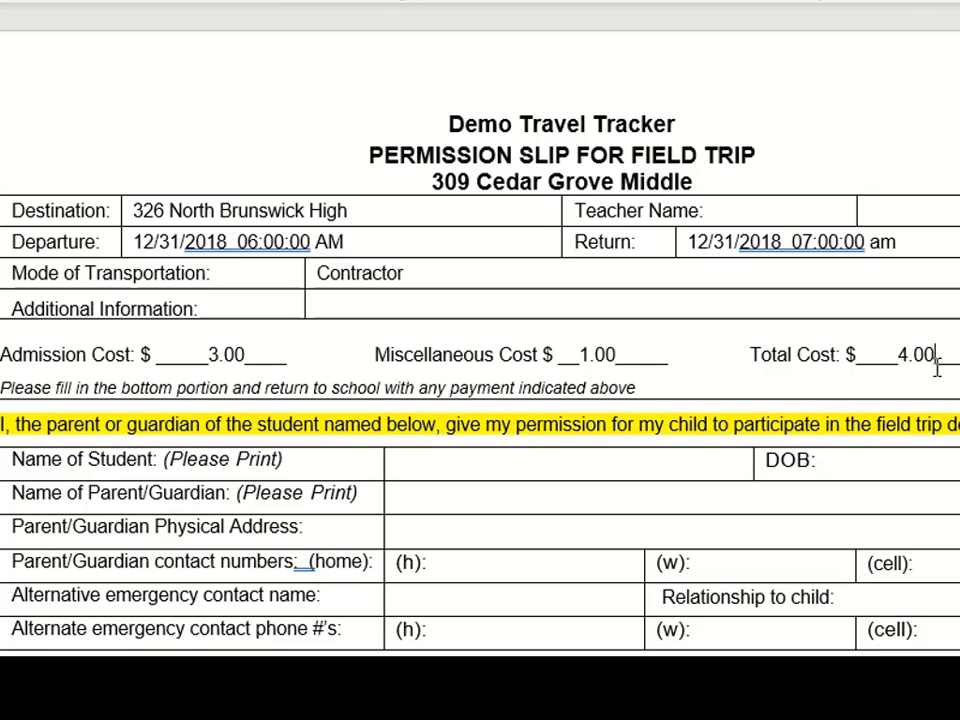
- Review the rest of the permission slip, from the parent contact table and medical release to the closing agreement statement
scroll(480, 400, "down", 4)
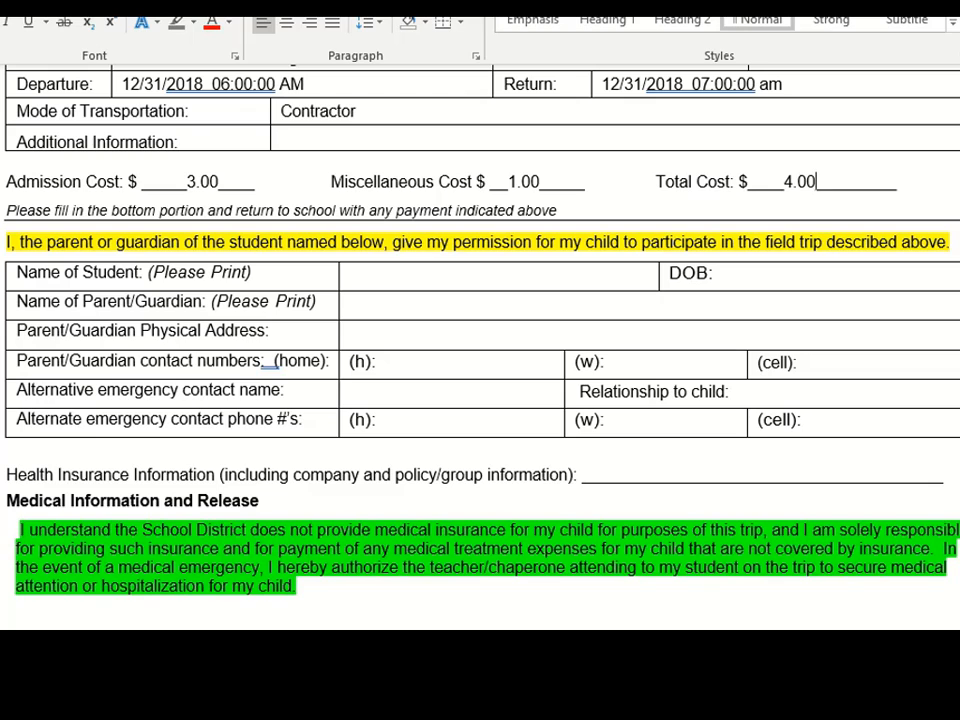
scroll(480, 350, "down", 1)
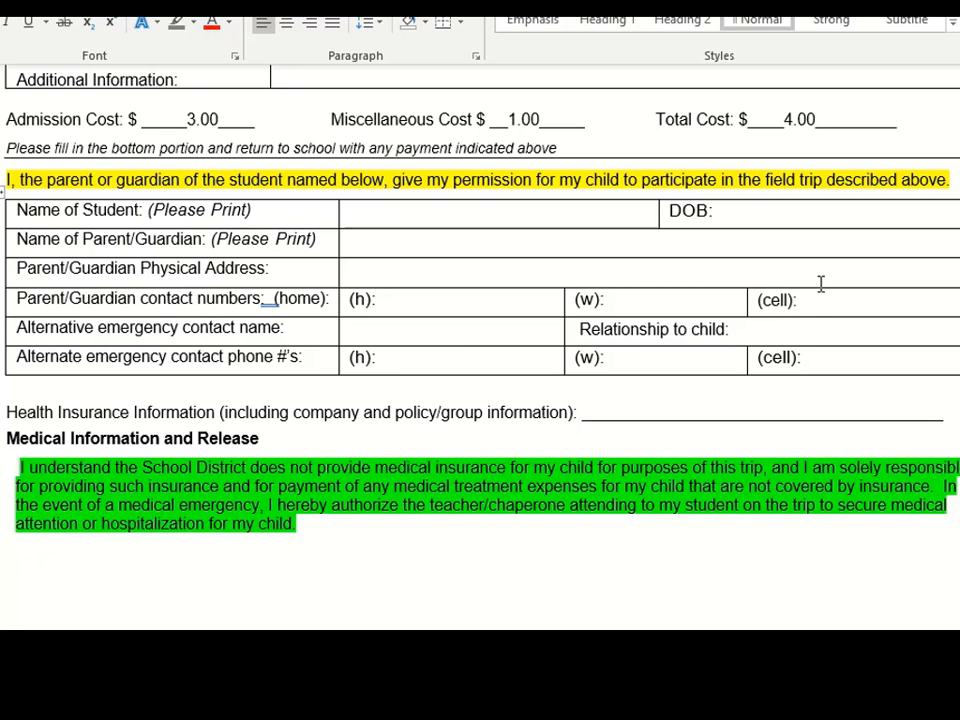
scroll(820, 285, "down", 3)
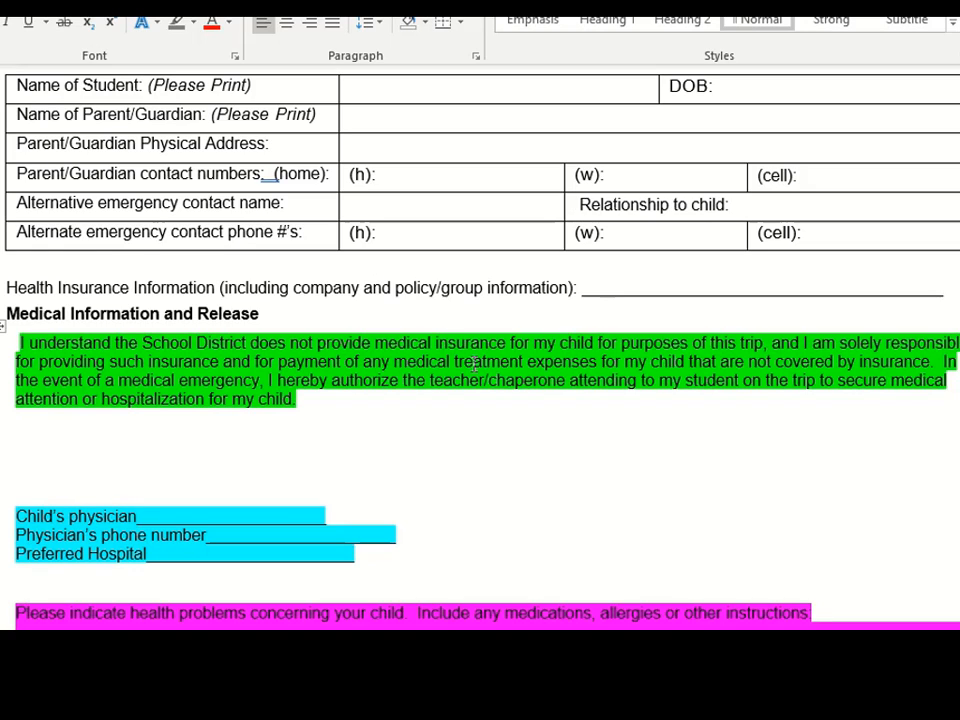
scroll(613, 470, "down", 1)
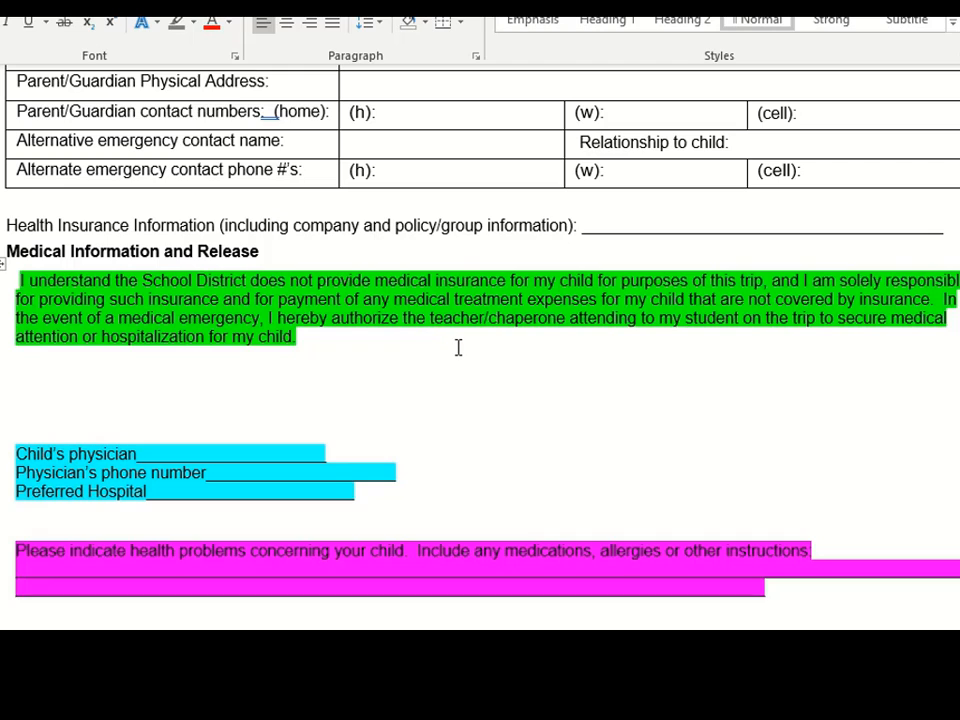
scroll(458, 347, "down", 2)
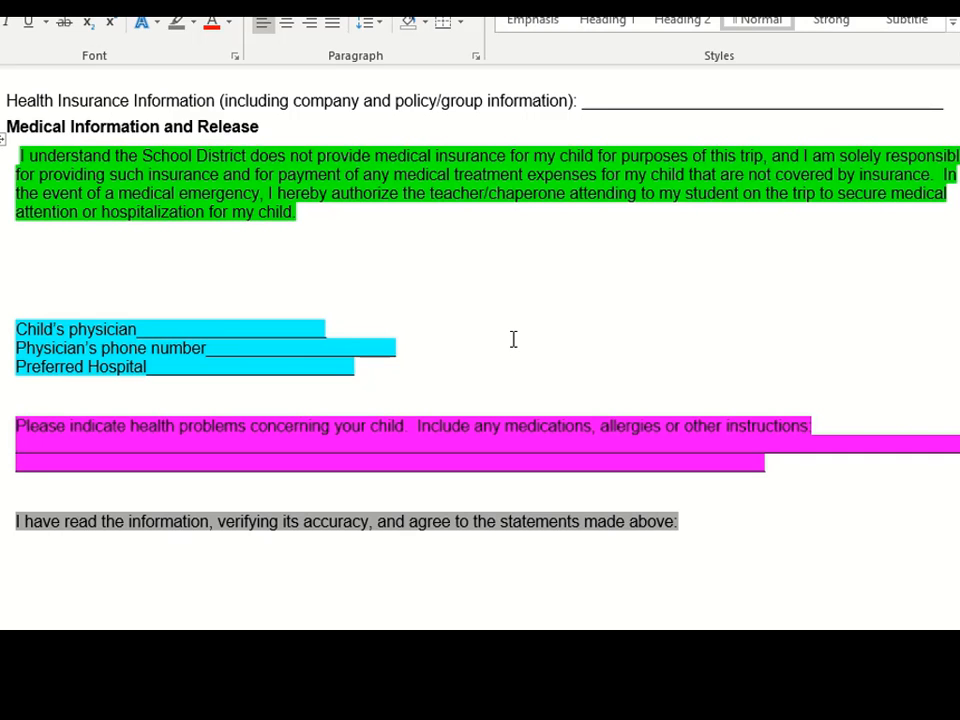
scroll(513, 334, "down", 5)
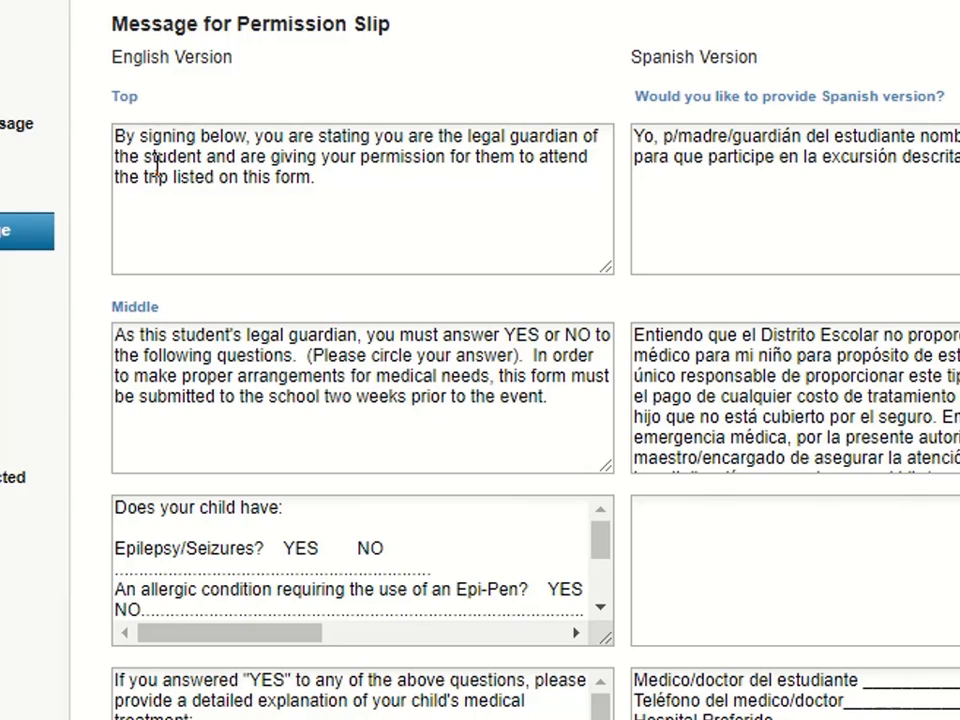
- Back in Travel Tracker, examine the top, middle and bottom message texts configured for the permission slip
scroll(163, 166, "down", 3)
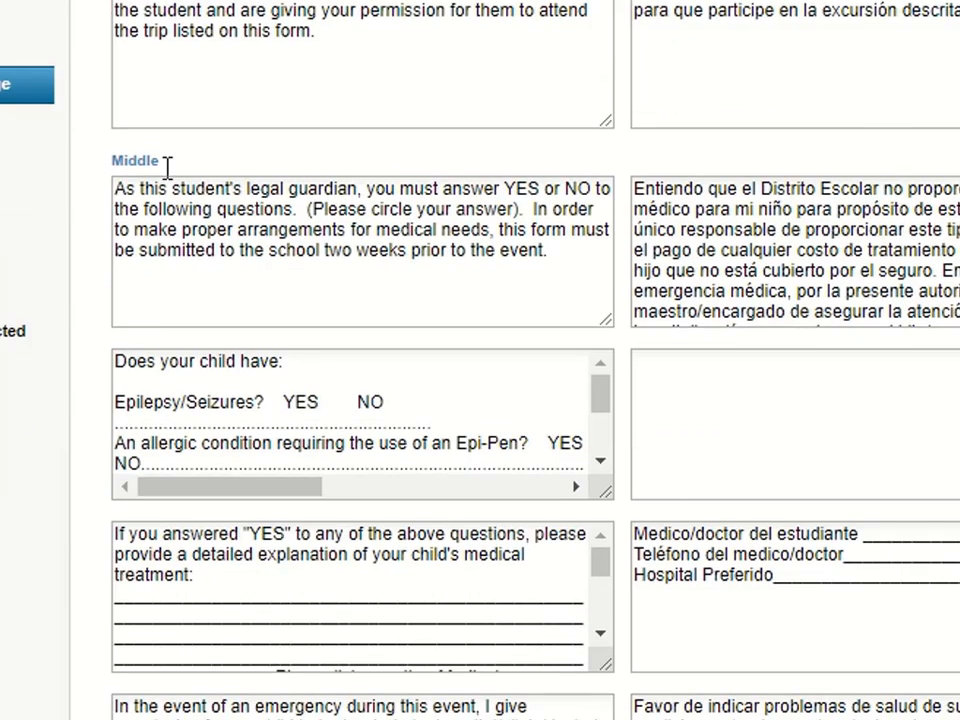
scroll(278, 246, "down", 3)
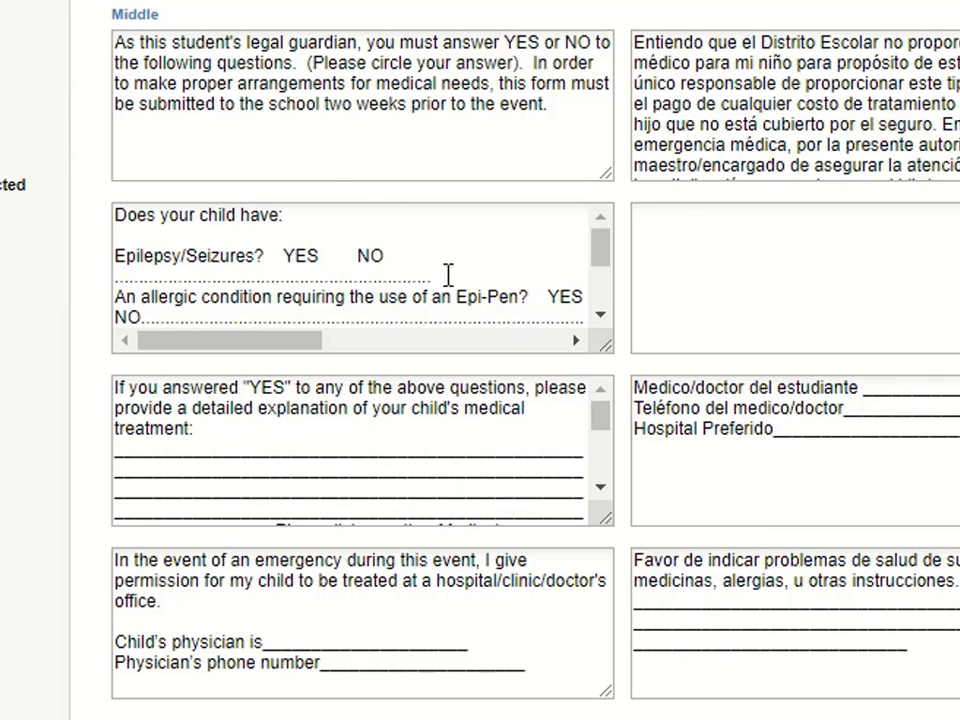
scroll(447, 270, "down", 3)
scroll(429, 454, "down", 3)
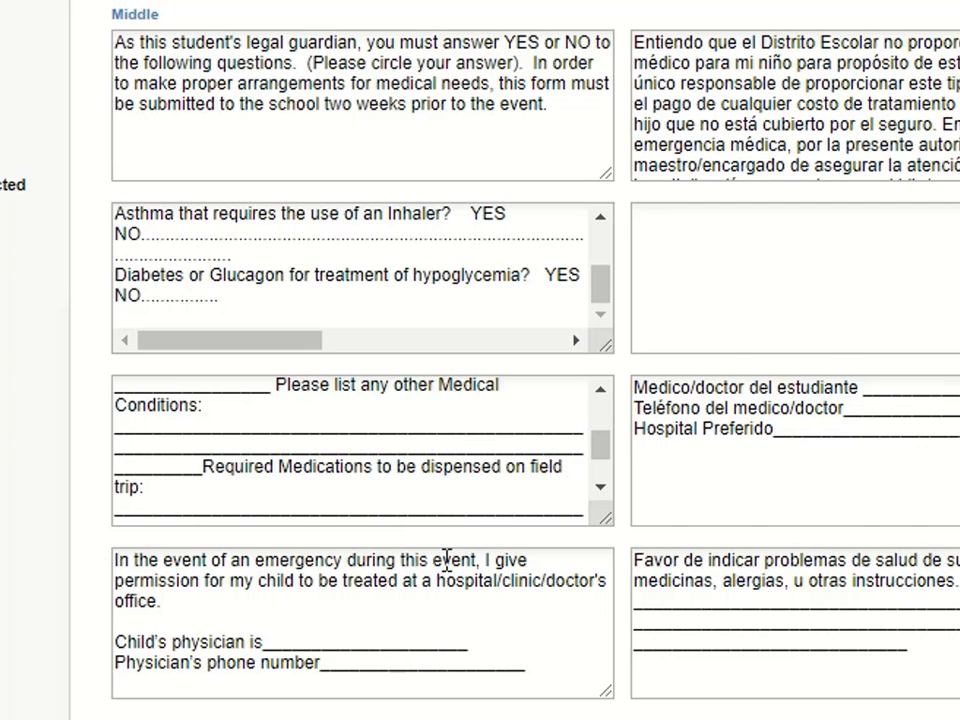
scroll(447, 557, "down", 2)
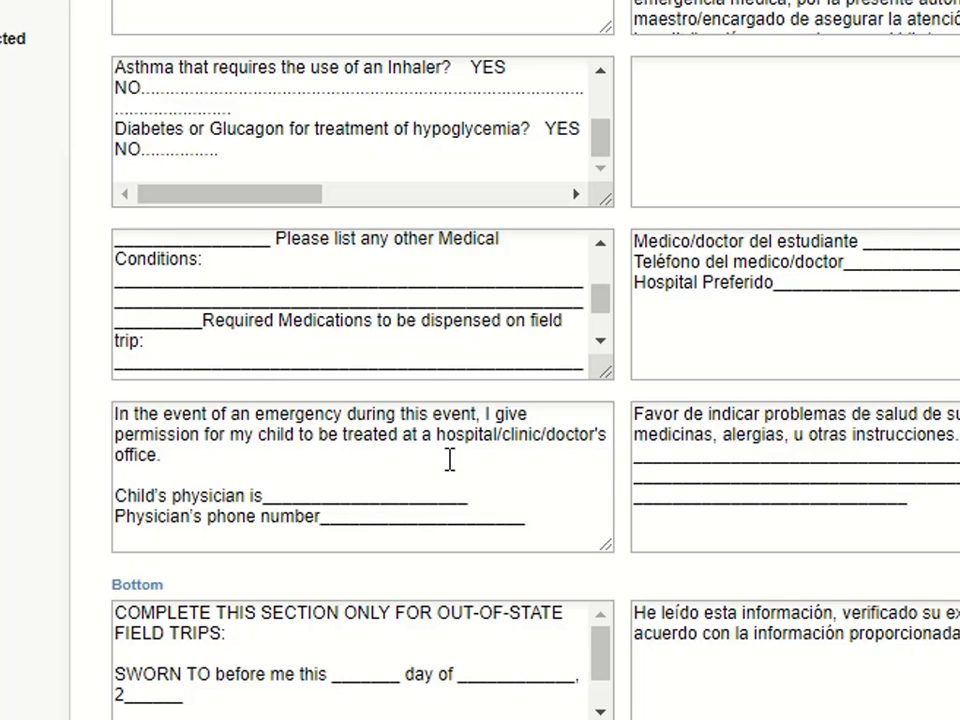
scroll(450, 456, "down", 3)
scroll(287, 551, "up", 1)
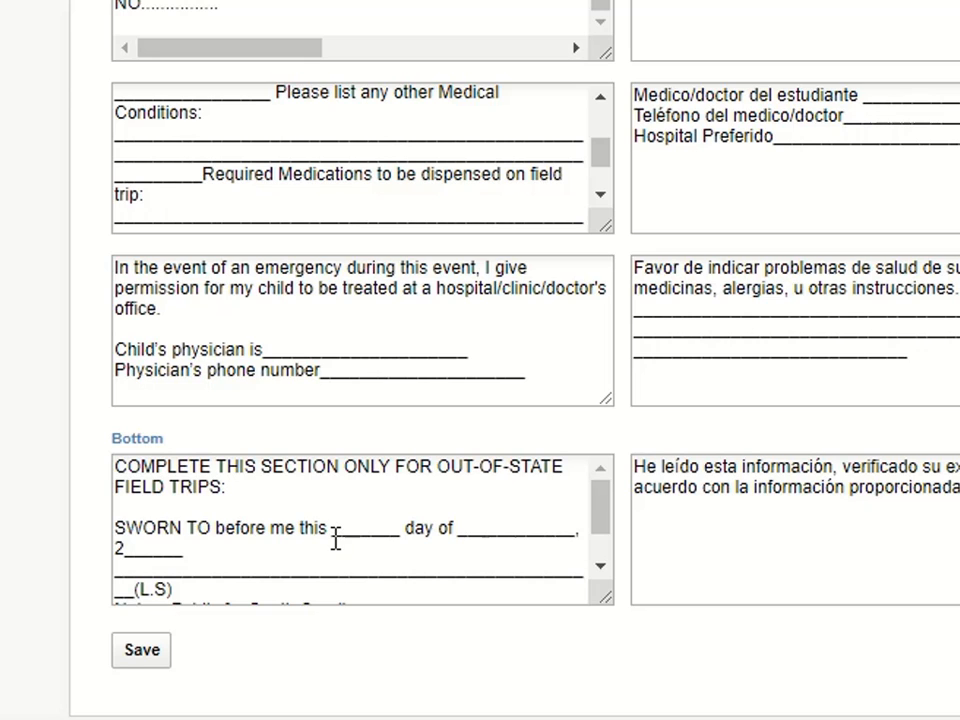
scroll(328, 531, "up", 5)
scroll(328, 531, "up", 1)
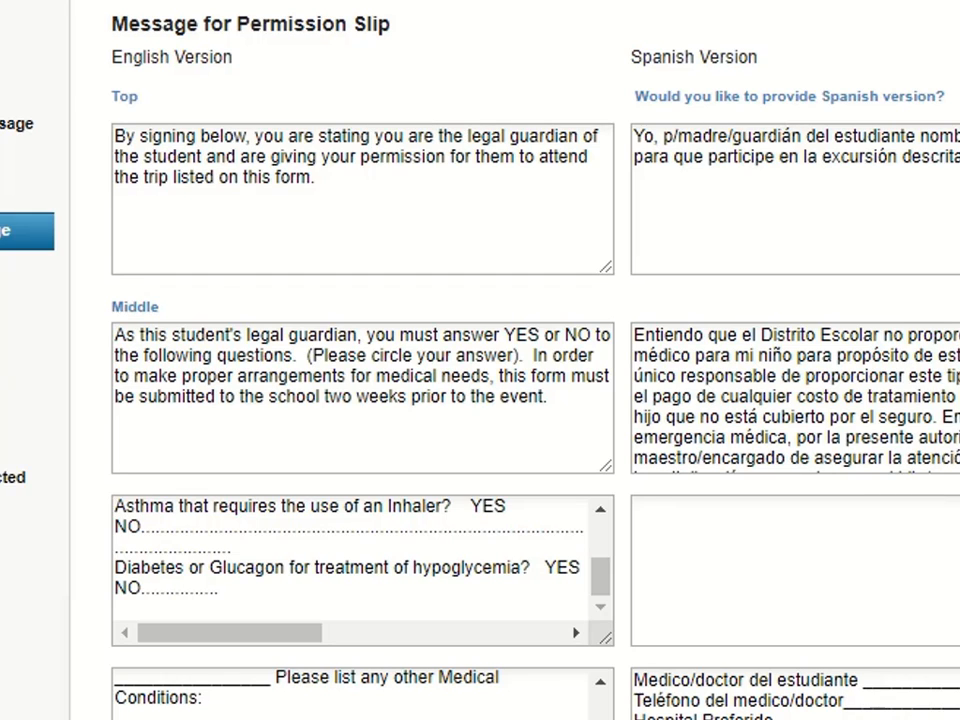
scroll(480, 400, "down", 3)
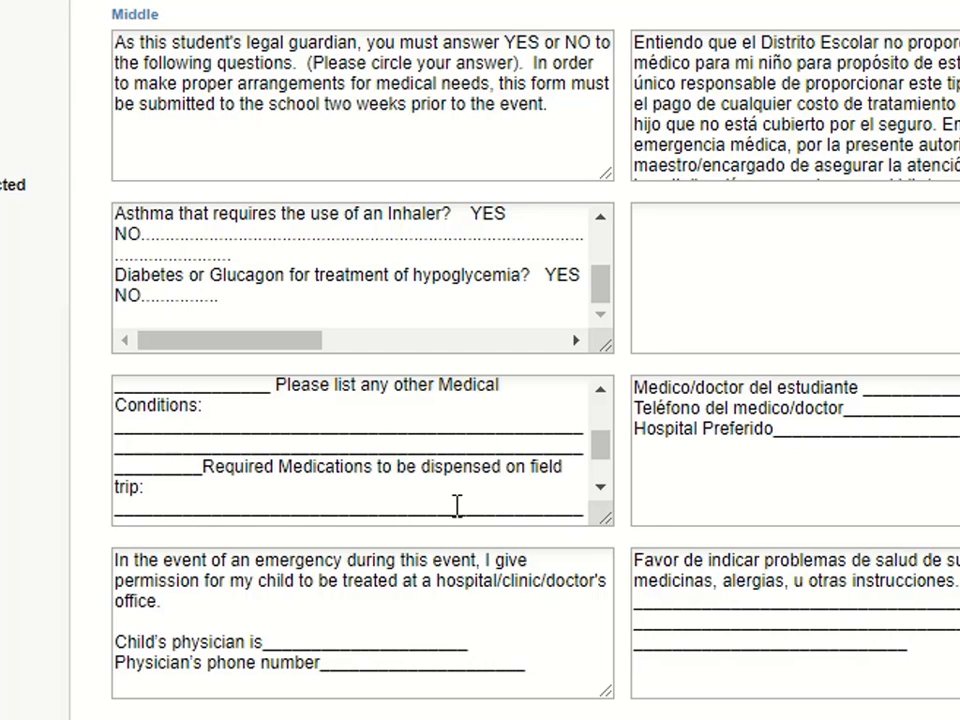
scroll(822, 456, "down", 4)
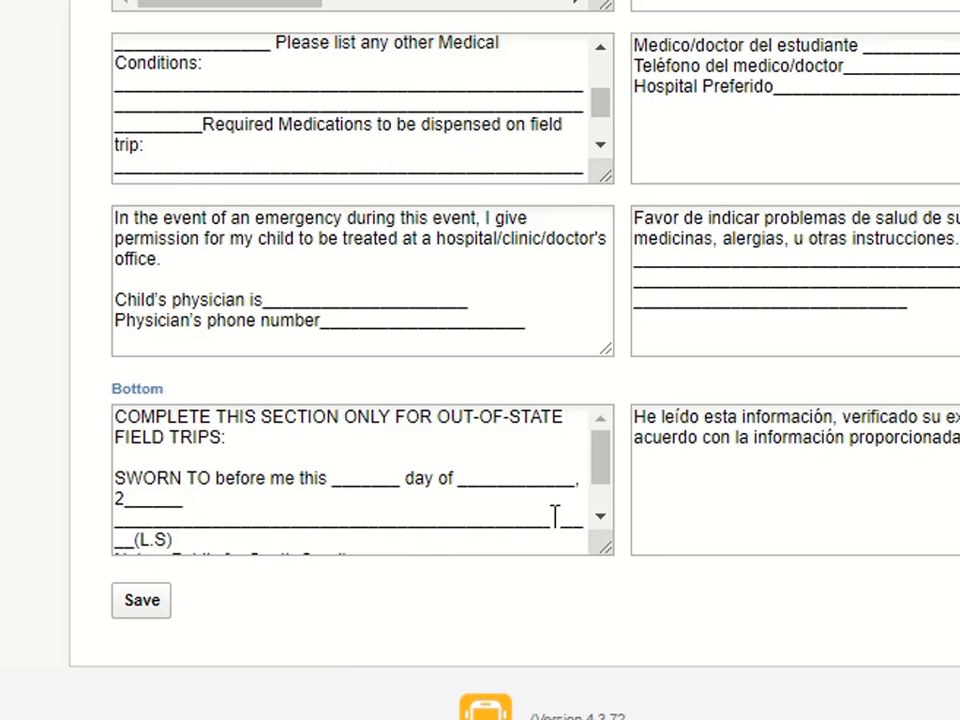
scroll(553, 514, "up", 6)
scroll(553, 514, "up", 2)
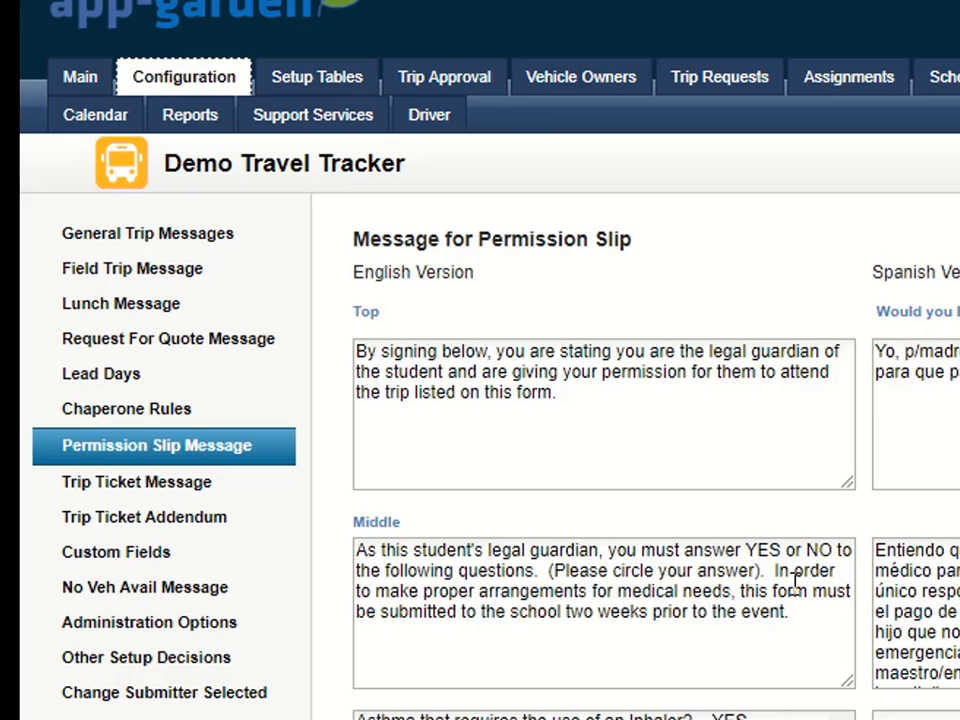
- Open the approved field trip request to the Ocean Isle Beach Community Center and go to its permission slip download page
left_click(77, 86)
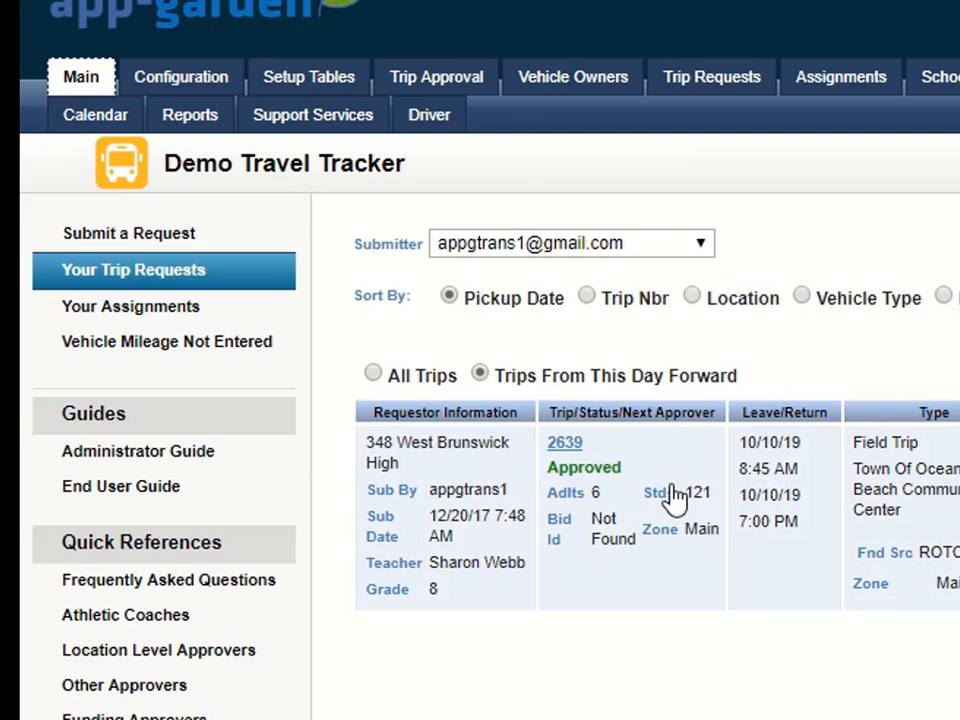
left_click(671, 499)
scroll(710, 490, "down", 12)
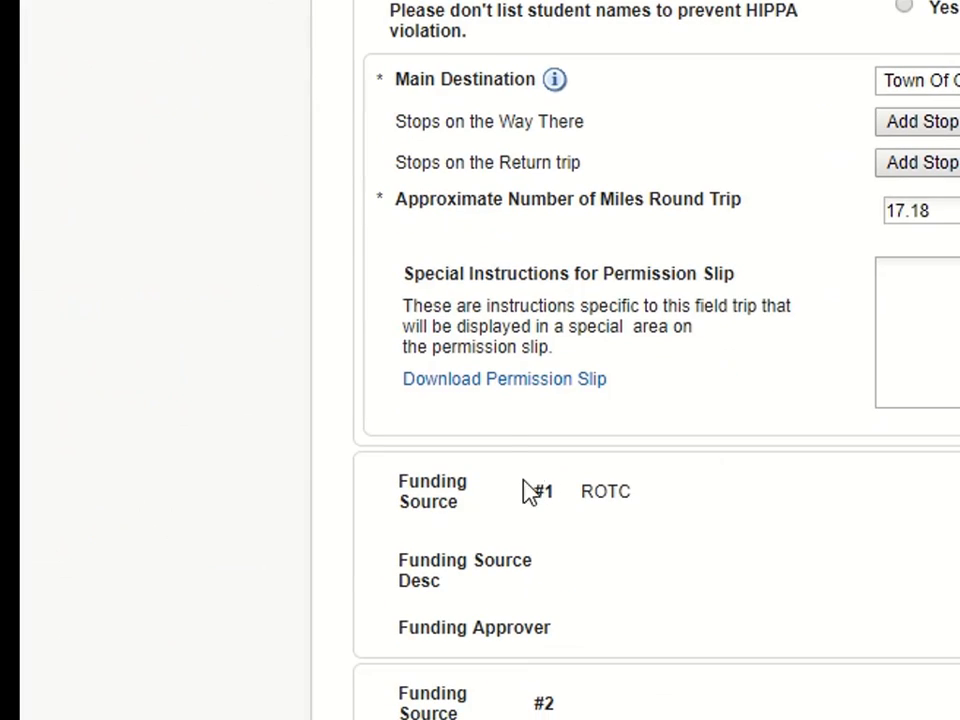
left_click(489, 390)
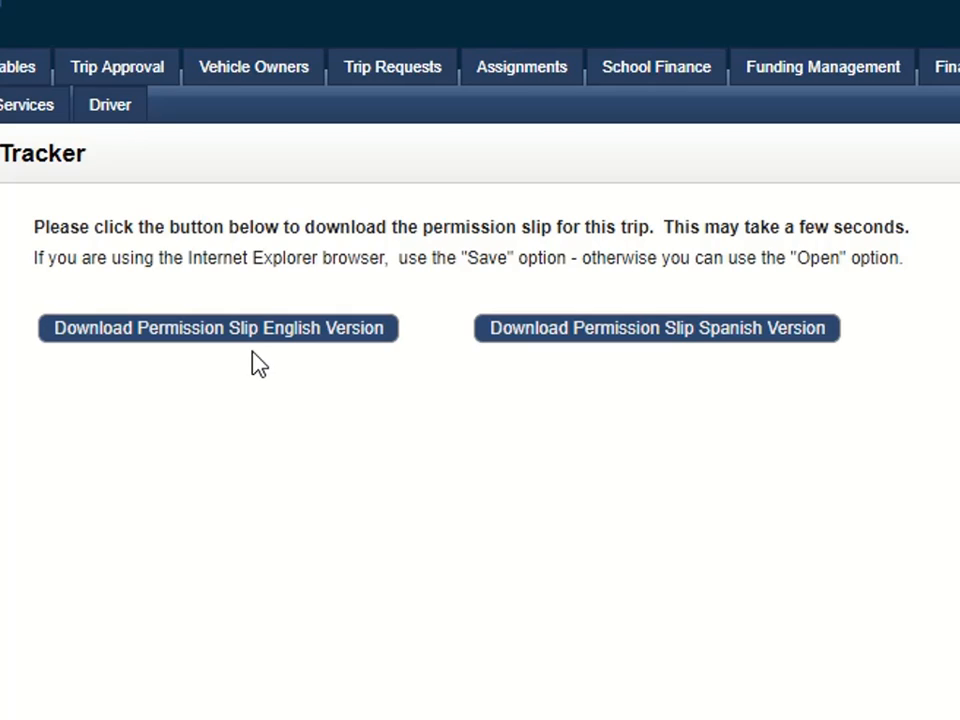
- Download the English version of the trip's permission slip and highlight the legal guardian statement above the student details table
left_click(177, 338)
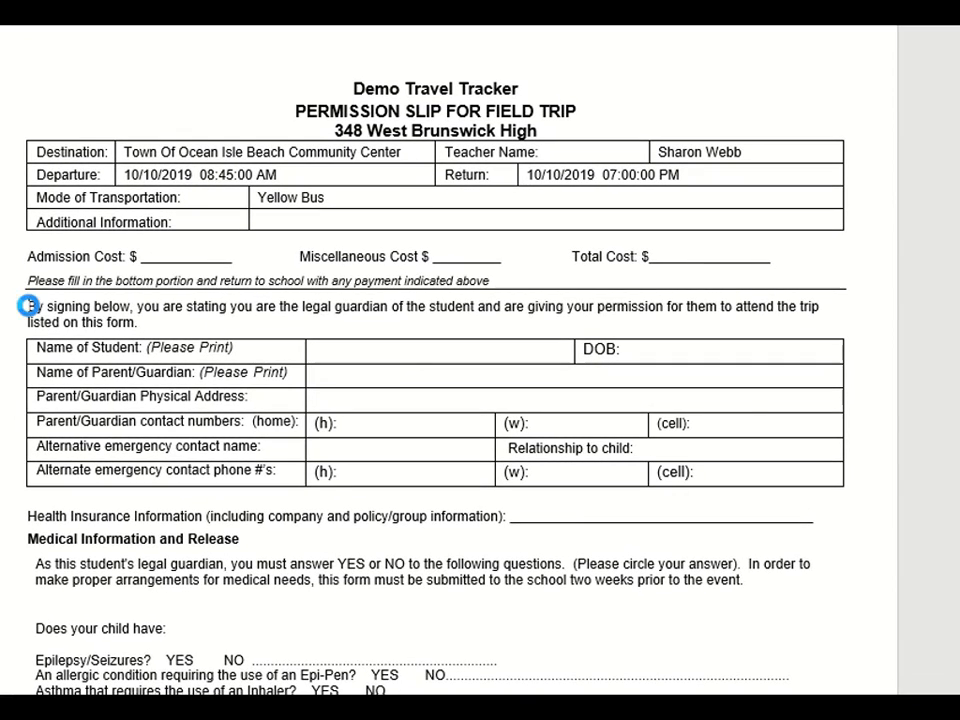
left_click_drag(27, 306, 140, 322)
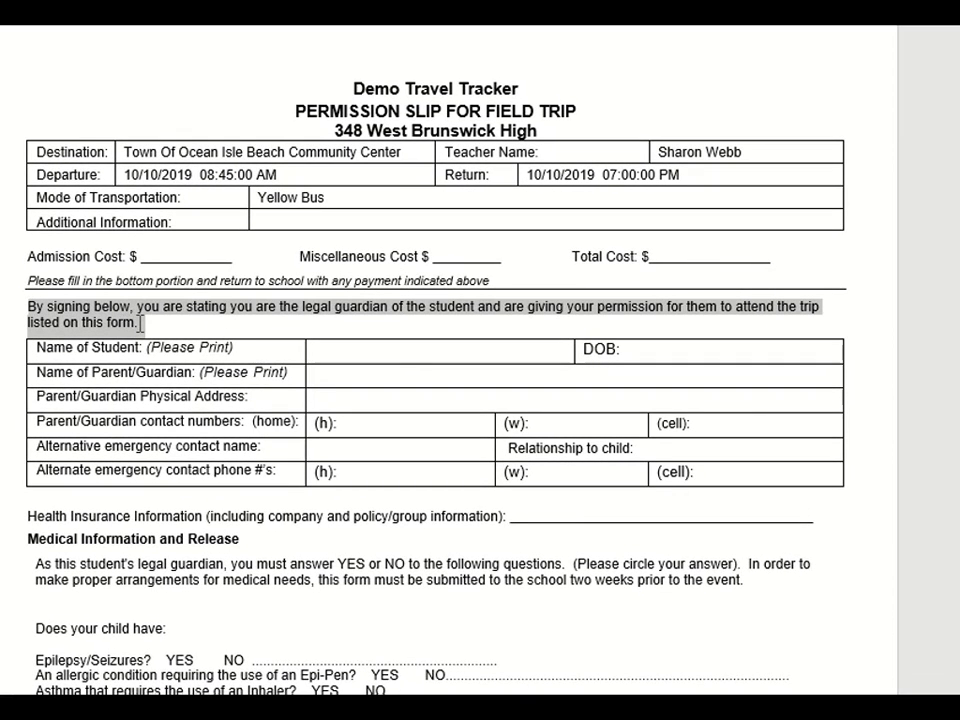
- Highlight and review the Medical Information and Release instructions, the health condition questions, and the treatment, medication and allergy lines
scroll(140, 322, "down", 5)
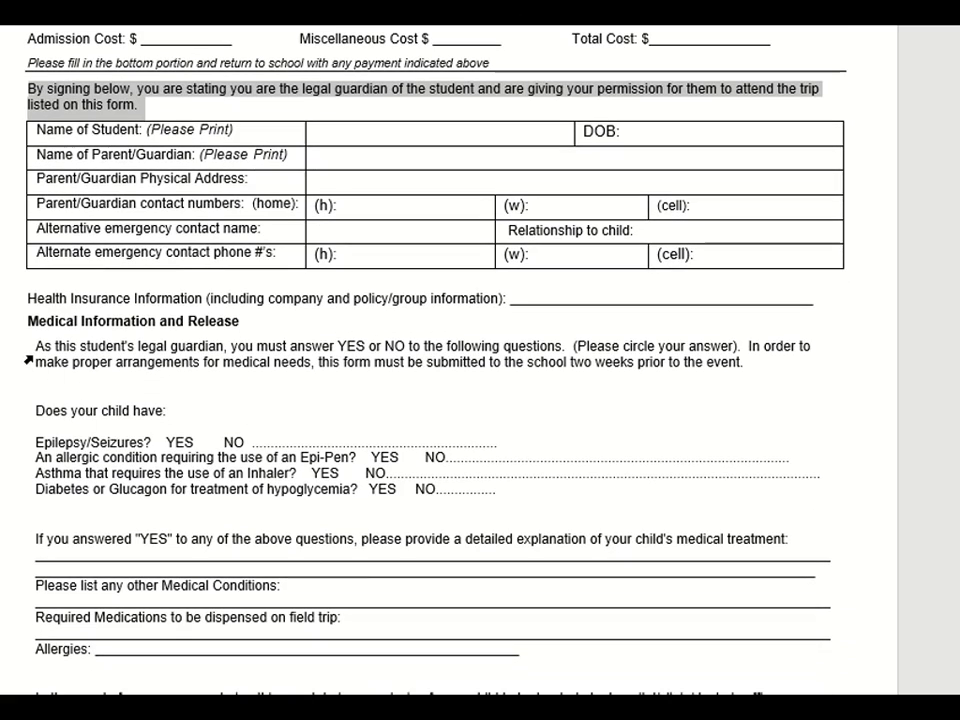
left_click_drag(37, 348, 77, 366)
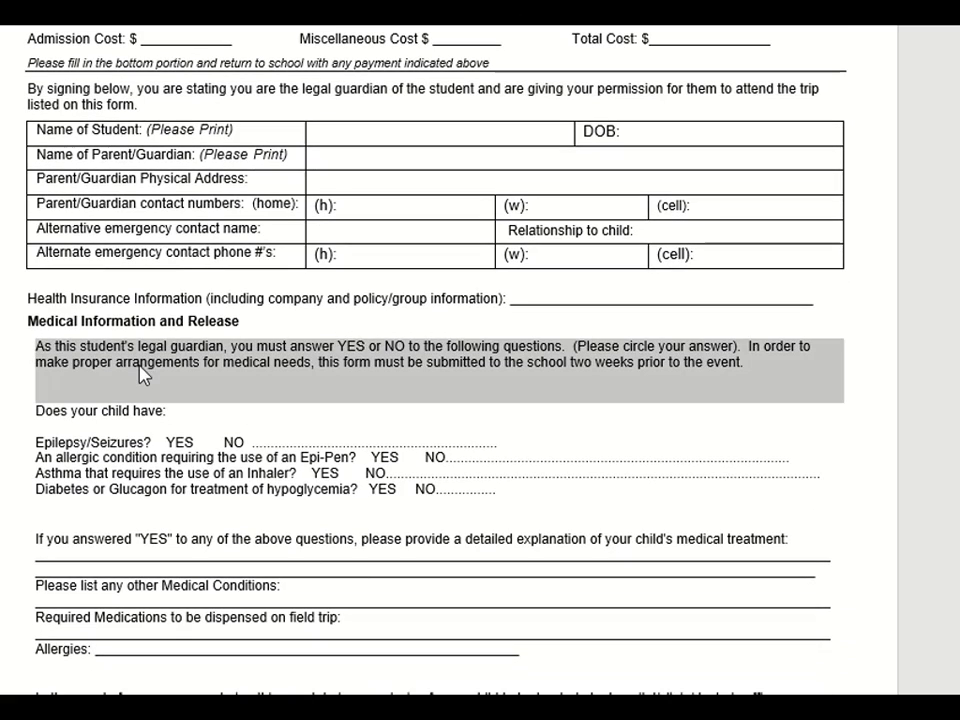
left_click(29, 411)
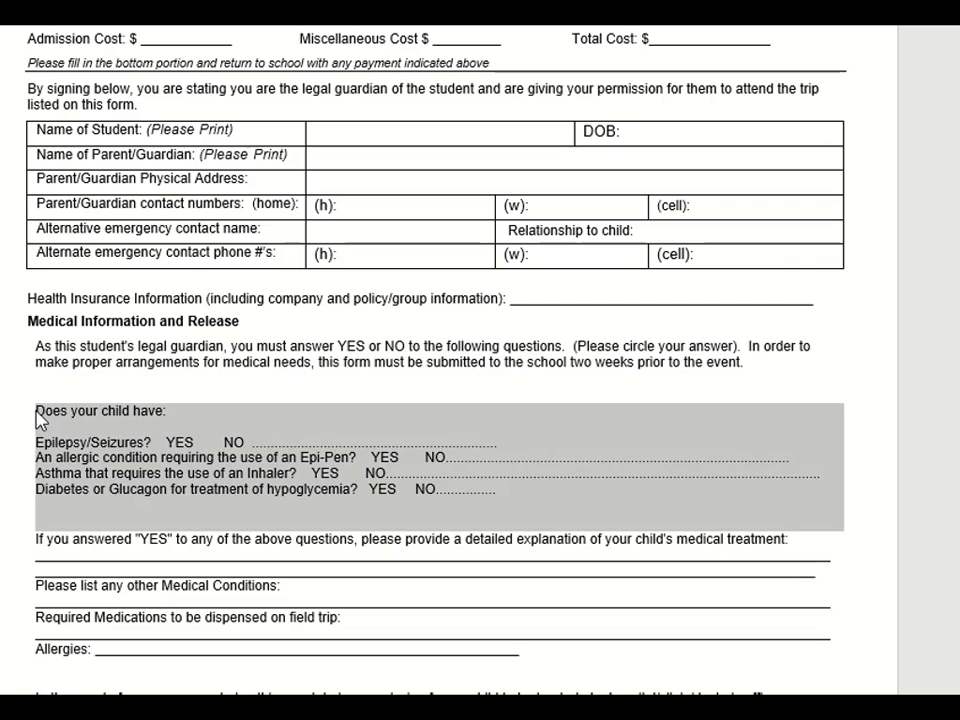
scroll(158, 400, "down", 4)
left_click(167, 376)
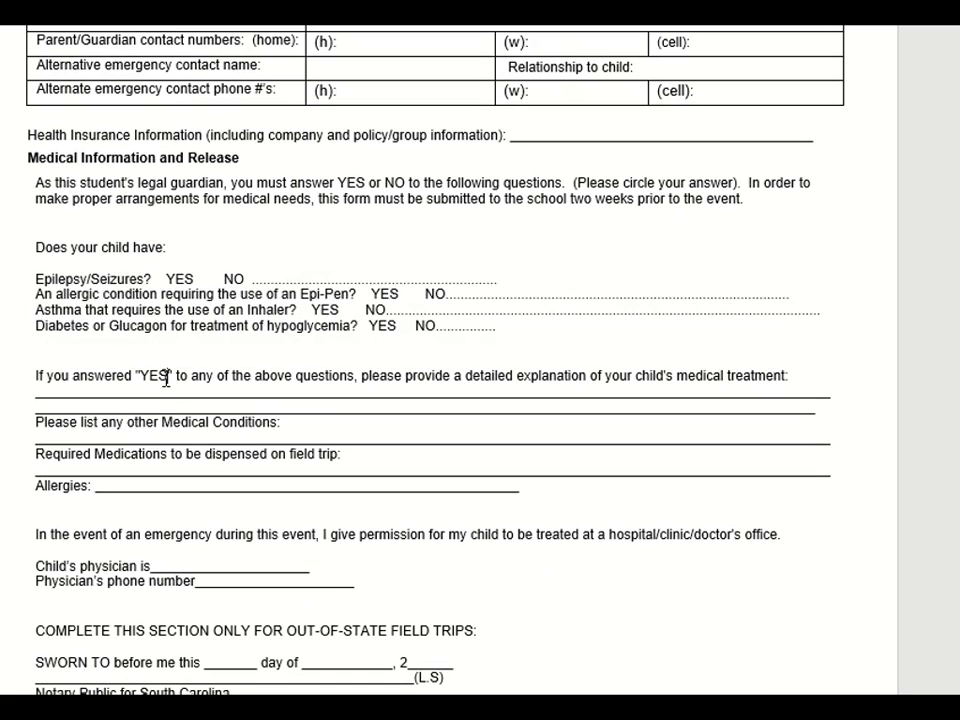
left_click(29, 379)
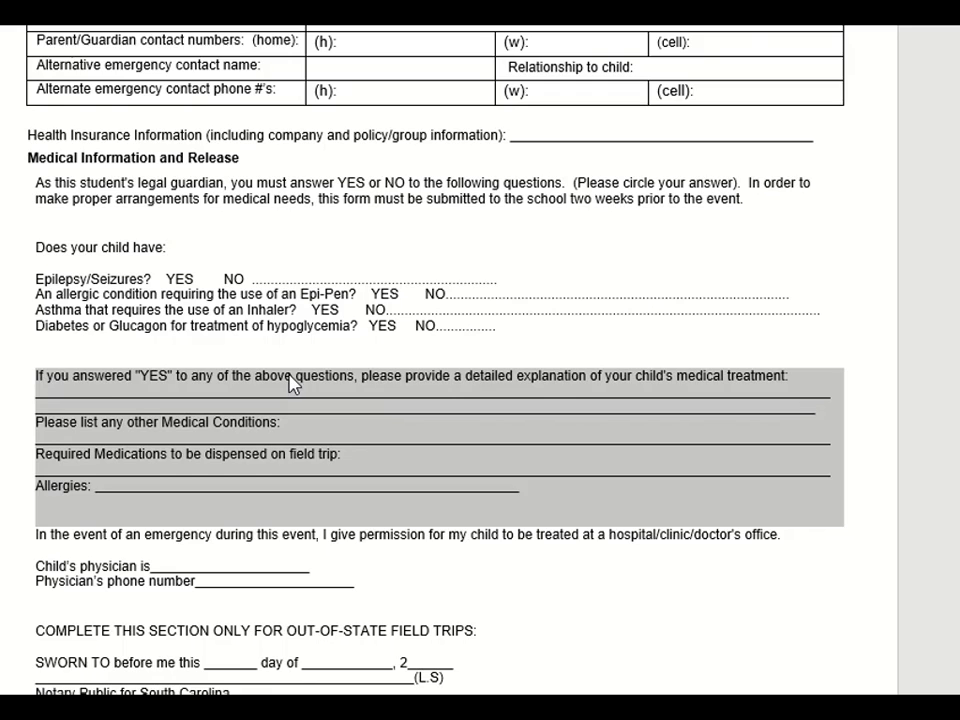
- Highlight and review the emergency treatment permission with physician details, and the notary section for out-of-state field trips
scroll(289, 385, "down", 3)
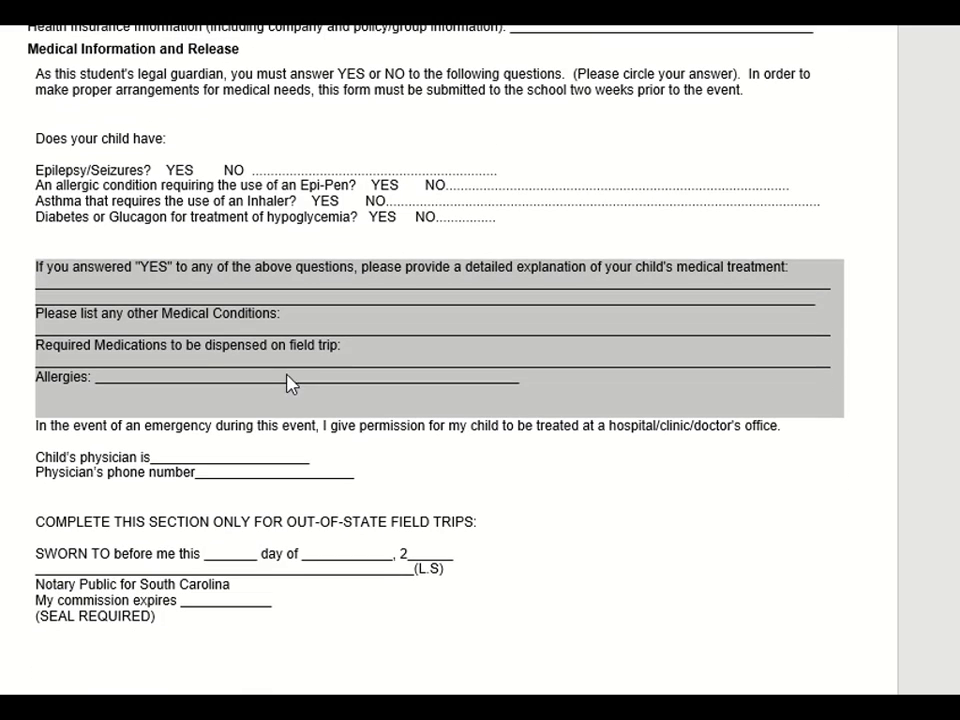
left_click(45, 425)
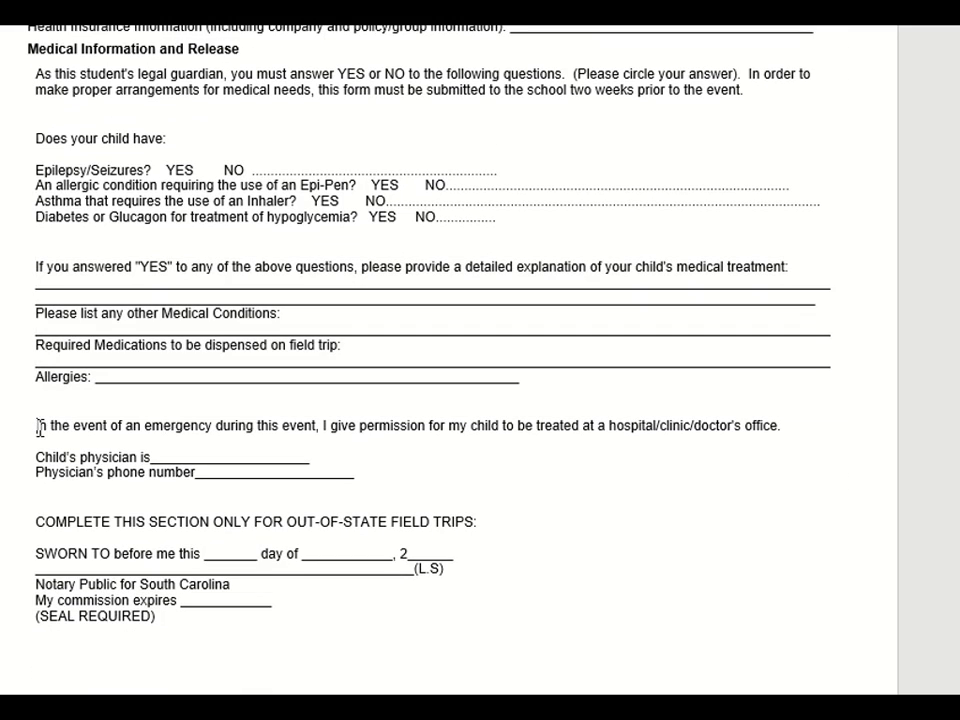
left_click_drag(36, 426, 225, 466)
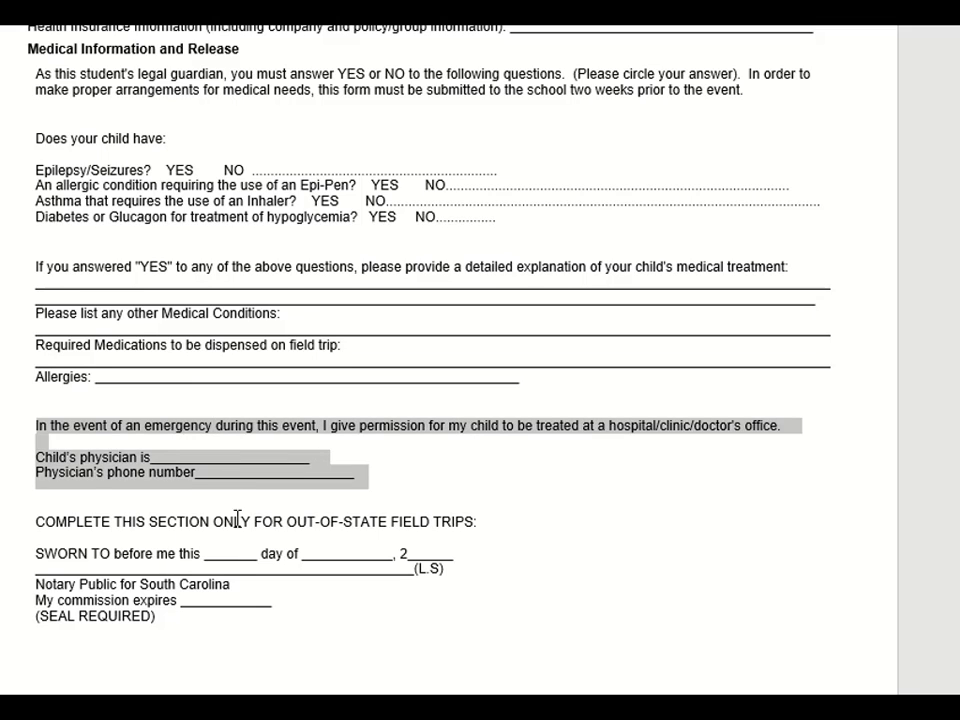
scroll(414, 461, "down", 2)
left_click_drag(36, 467, 312, 567)
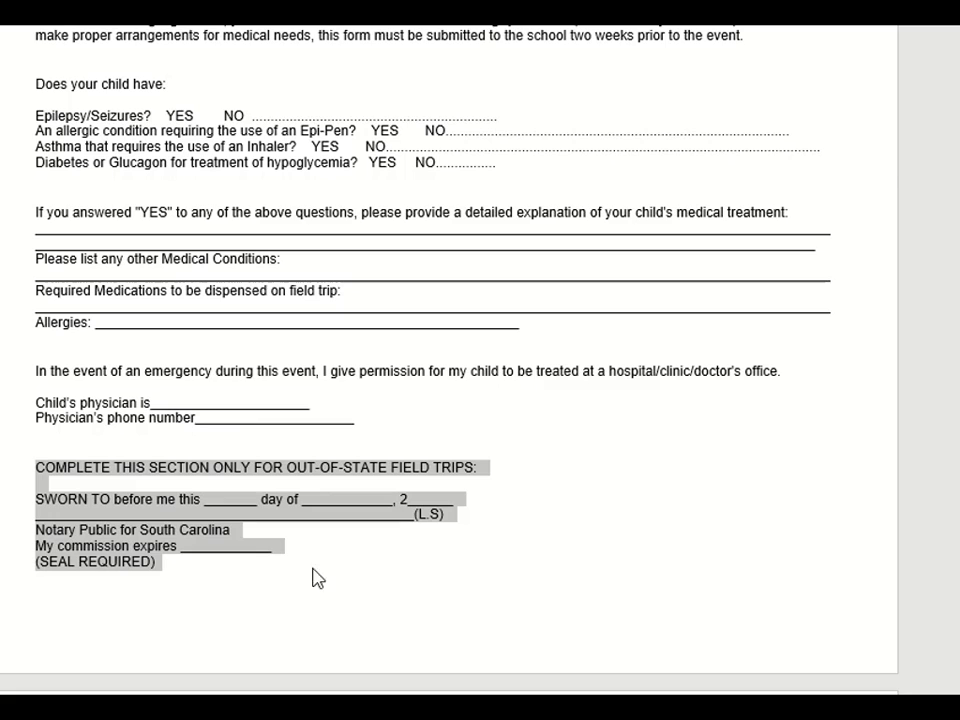
left_click(618, 503)
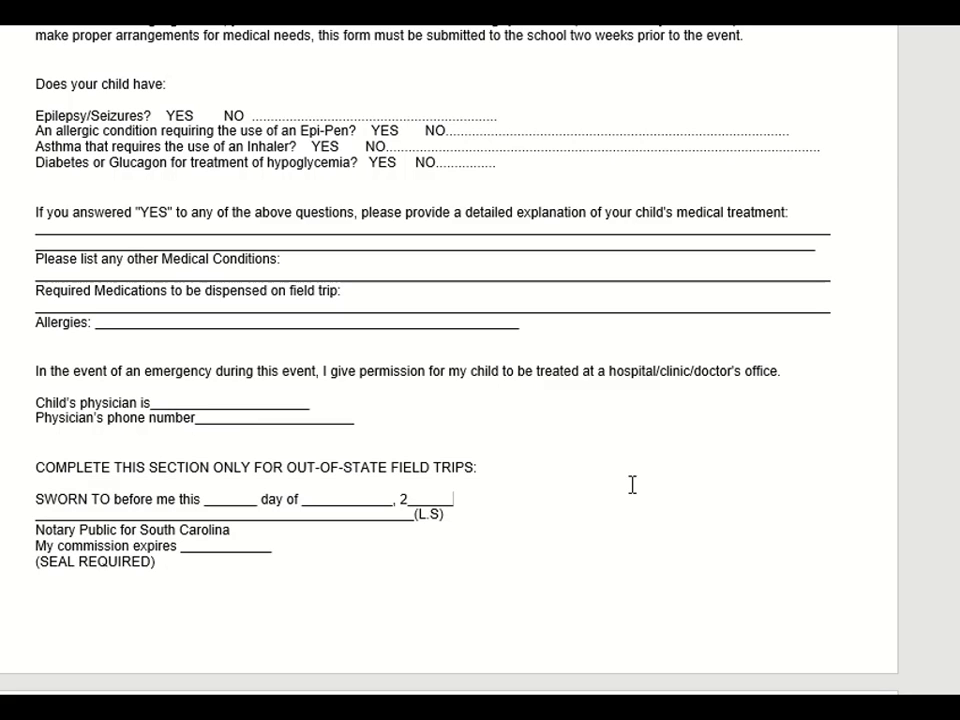
- Examine the parent/guardian signature block on the second page, and look over the trip details, contact table and medical section again
scroll(638, 478, "down", 10)
scroll(640, 478, "down", 2)
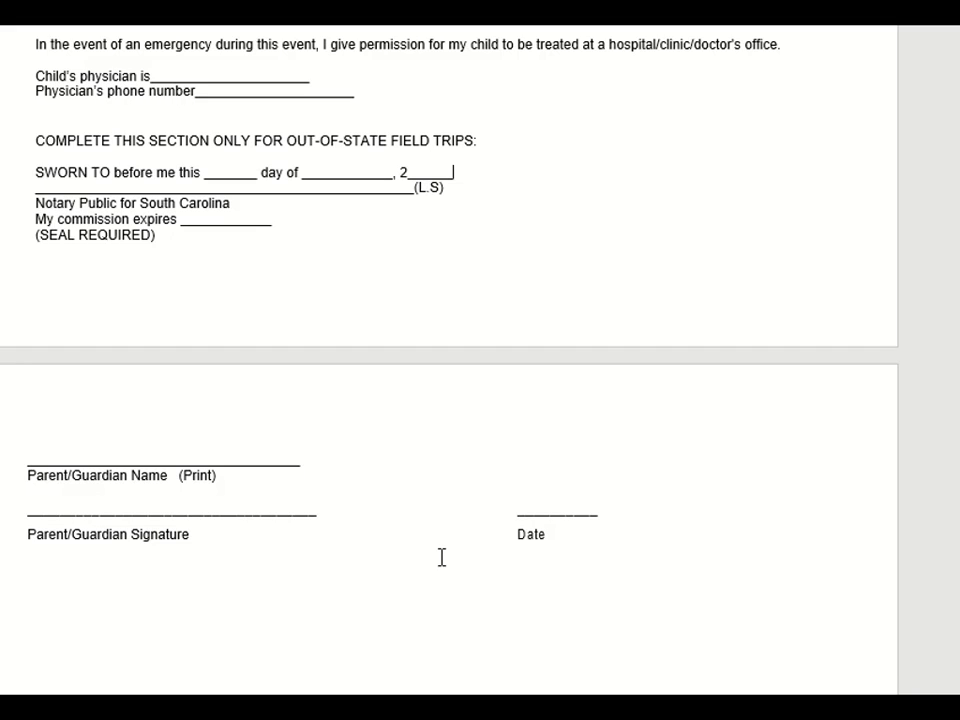
scroll(441, 557, "up", 10)
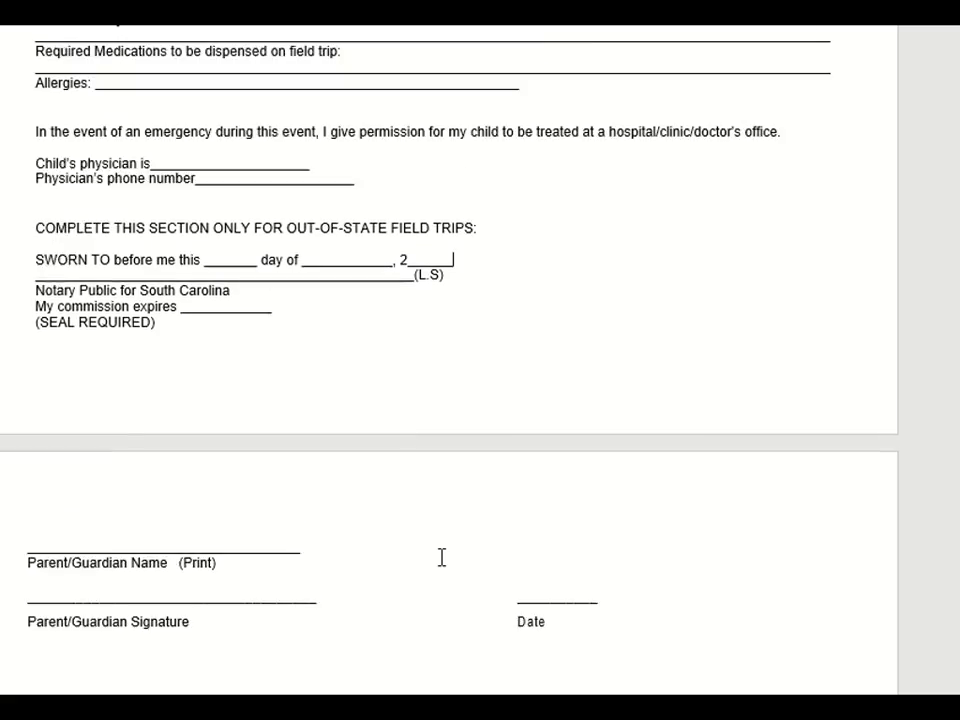
scroll(441, 557, "up", 4)
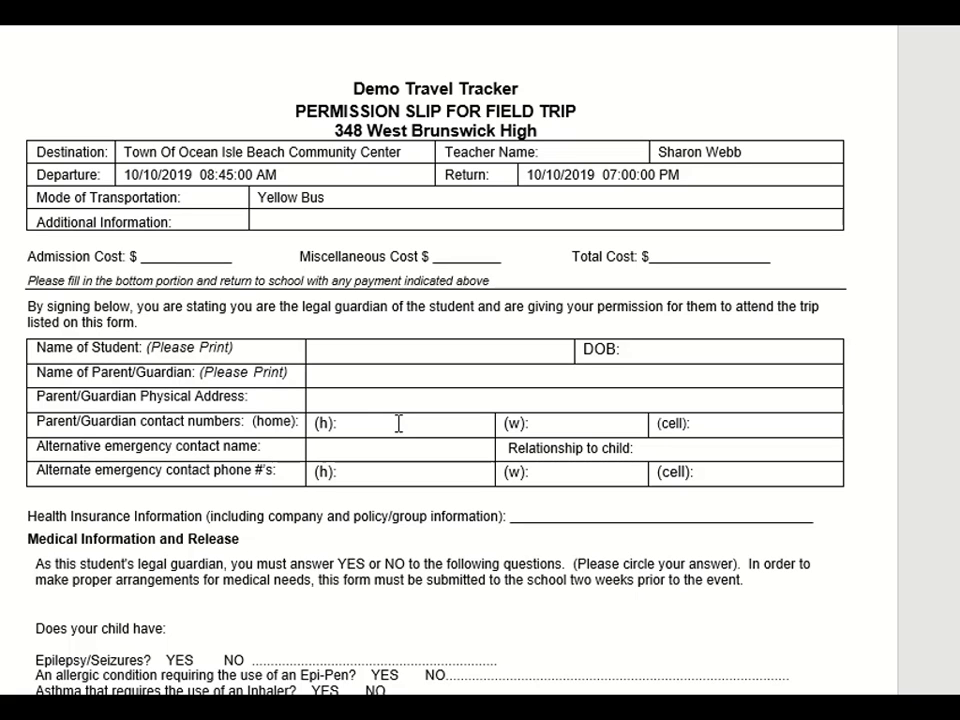
scroll(407, 418, "down", 3)
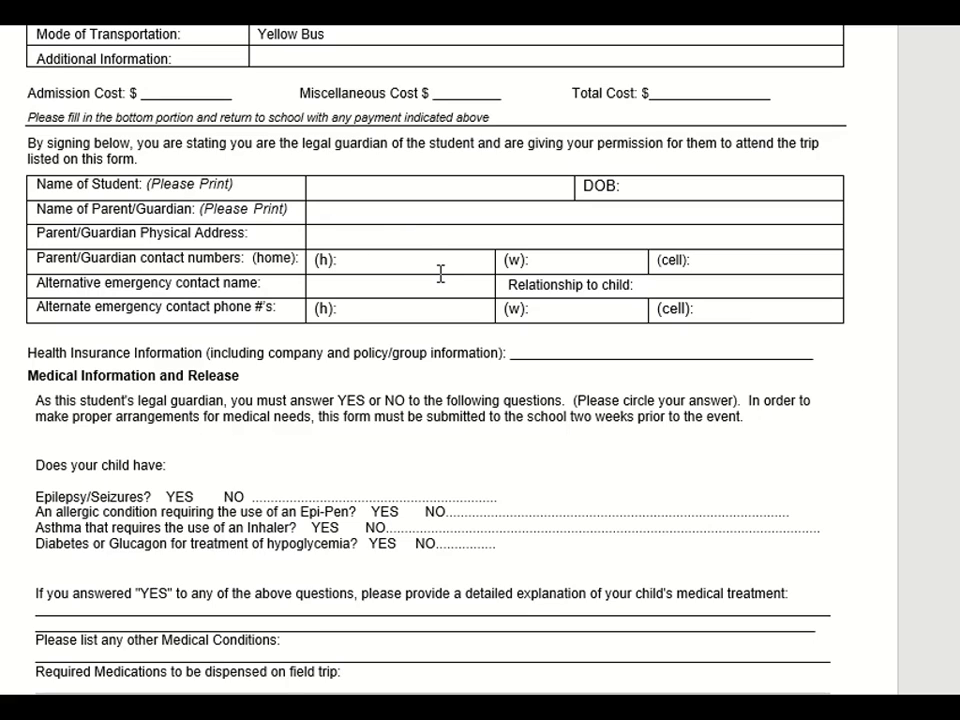
scroll(455, 325, "down", 5)
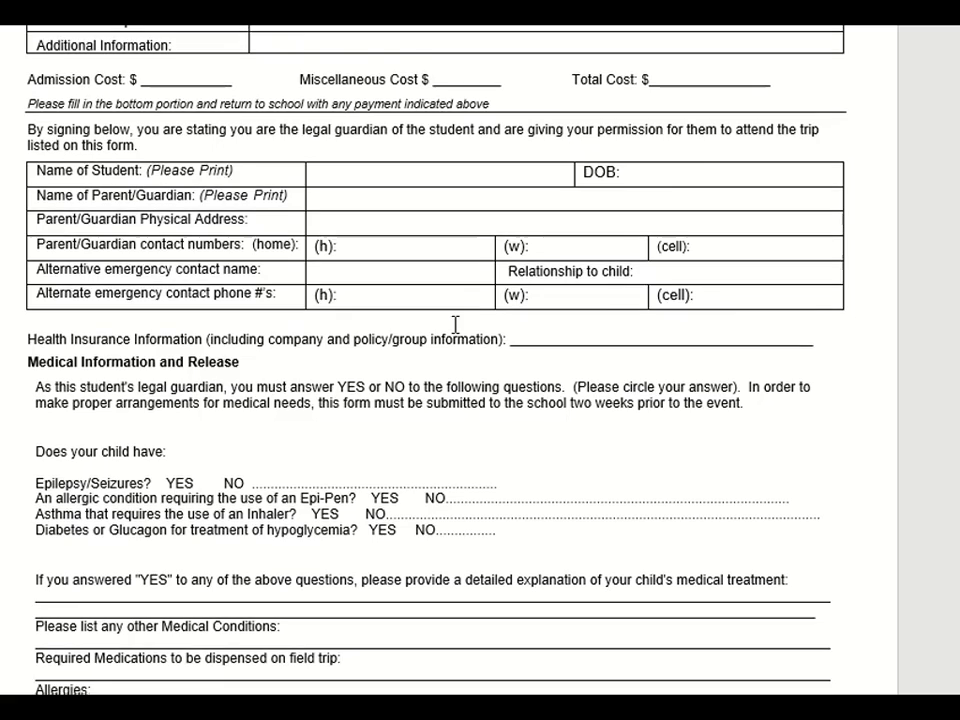